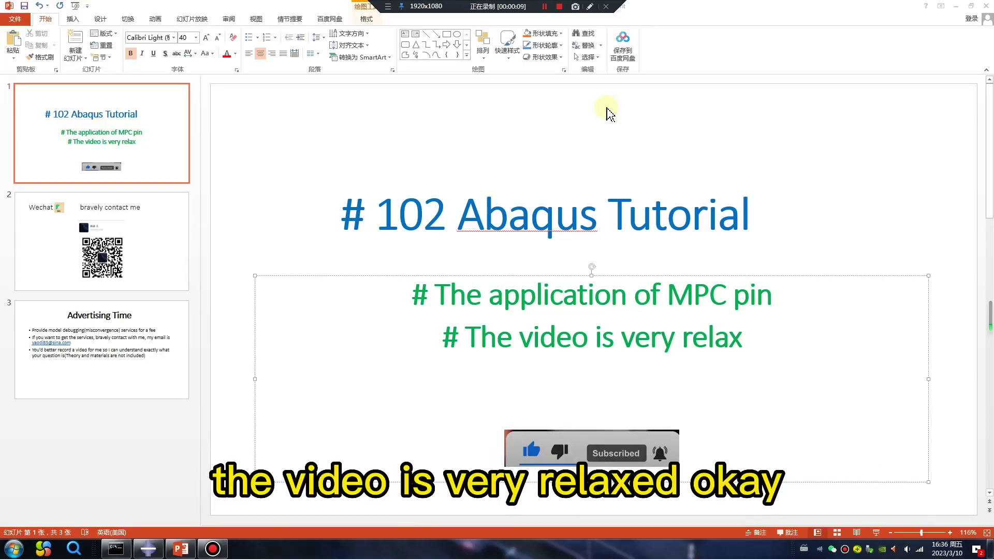
# - Sketch the planned frame on screen: left column and top beam with the screen pen
pyautogui.click(148, 549)
pyautogui.click(590, 6)
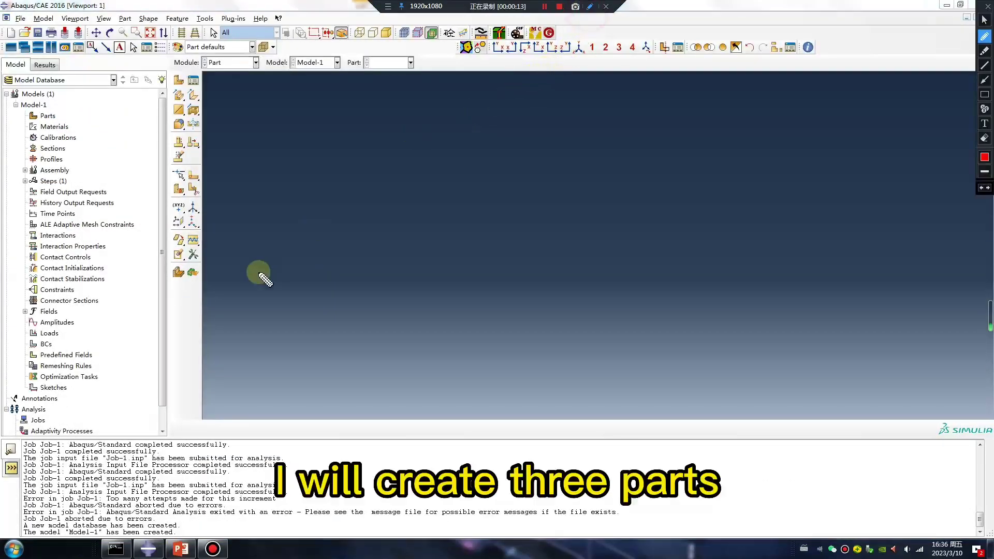
pyautogui.moveTo(336, 189); pyautogui.dragTo(332, 314)
pyautogui.moveTo(327, 350); pyautogui.dragTo(325, 358)
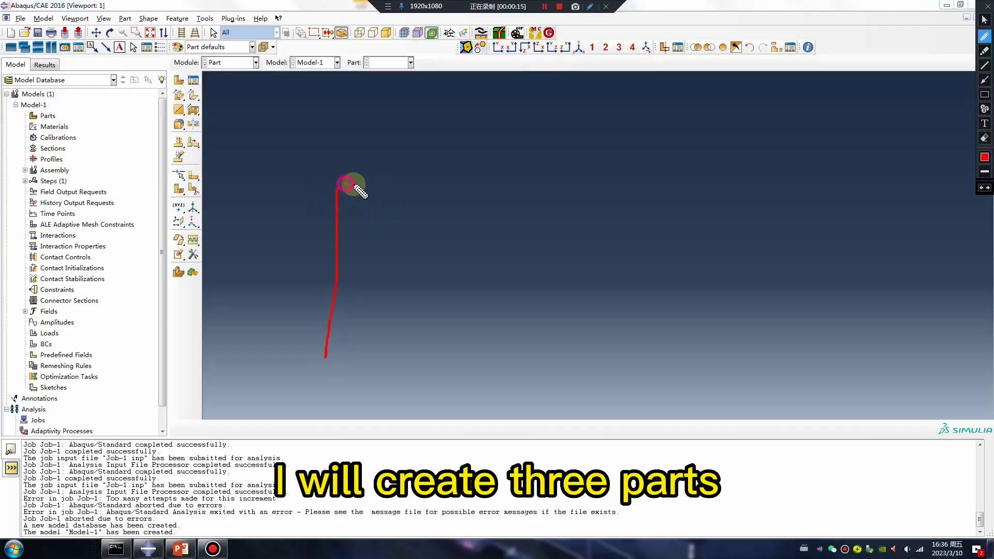
pyautogui.moveTo(345, 185)
pyautogui.mouseDown()
pyautogui.moveTo(480, 199)
pyautogui.moveTo(478, 370)
pyautogui.mouseUp()
# - Annotate the downward force and the two MPC pin joints, then clear the annotations
pyautogui.moveTo(410, 181)
pyautogui.mouseDown()
pyautogui.moveTo(404, 263)
pyautogui.moveTo(415, 249)
pyautogui.mouseUp()
pyautogui.moveTo(435, 216)
pyautogui.mouseDown()
pyautogui.moveTo(425, 276)
pyautogui.moveTo(451, 240)
pyautogui.moveTo(517, 248)
pyautogui.moveTo(575, 277)
pyautogui.mouseUp()
pyautogui.moveTo(290, 143); pyautogui.dragTo(353, 187)
pyautogui.moveTo(326, 177); pyautogui.dragTo(353, 186)
pyautogui.moveTo(478, 190); pyautogui.dragTo(605, 158)
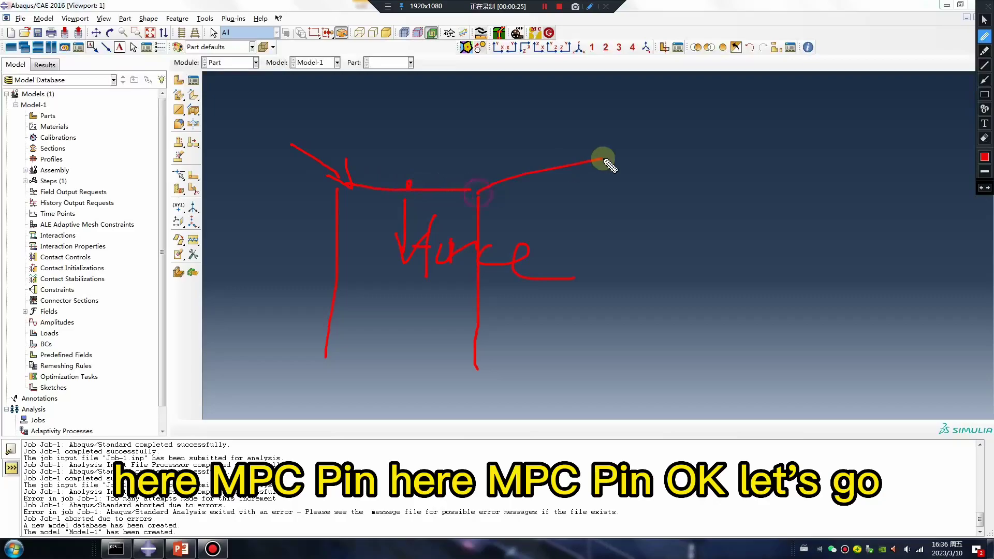
pyautogui.moveTo(493, 177); pyautogui.dragTo(478, 192)
pyautogui.moveTo(478, 193); pyautogui.dragTo(509, 187)
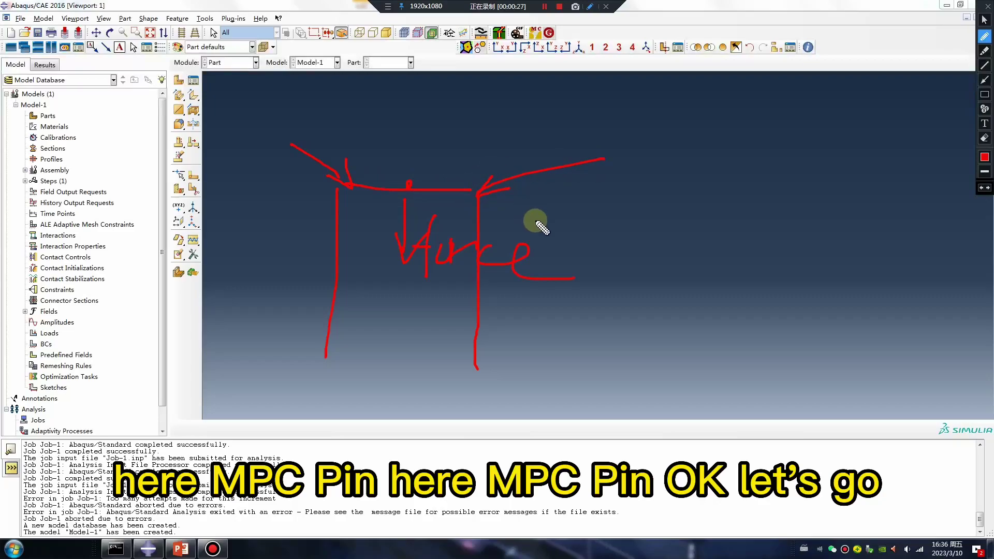
pyautogui.press('Escape')
# - Create Part-1 as a 3D deformable wire with a single vertical line from the origin
pyautogui.click(178, 82)
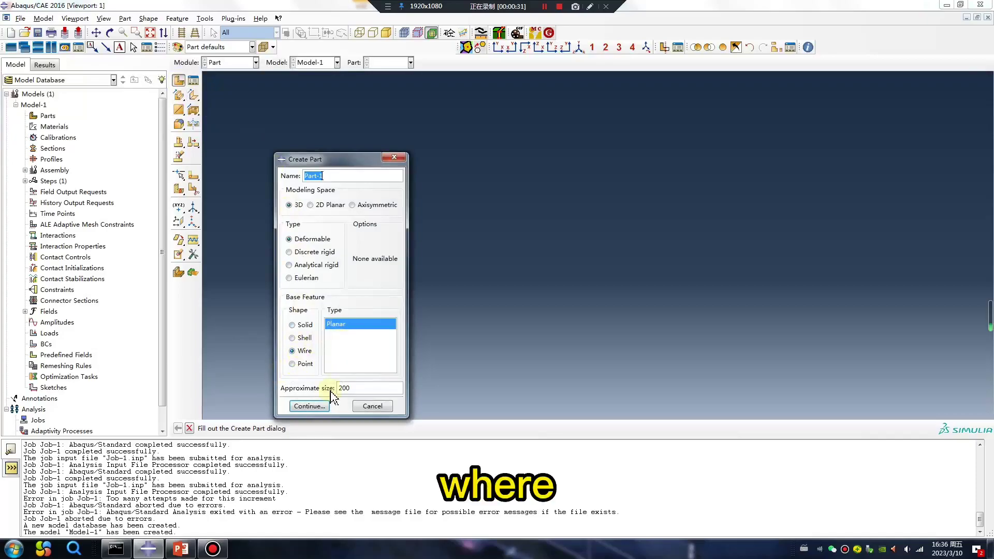
pyautogui.click(310, 406)
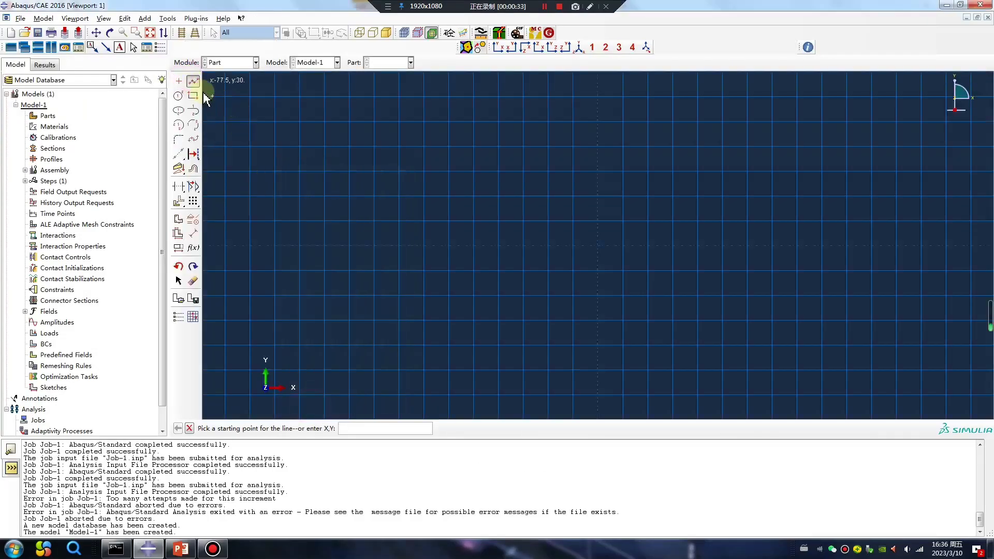
pyautogui.click(597, 246)
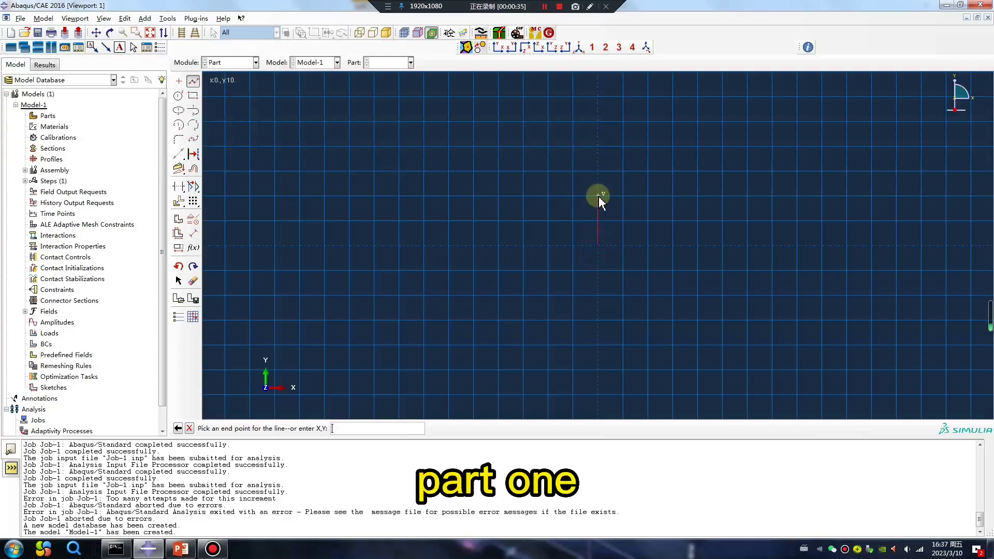
pyautogui.click(598, 198)
pyautogui.middleClick(389, 235)
pyautogui.middleClick(389, 235)
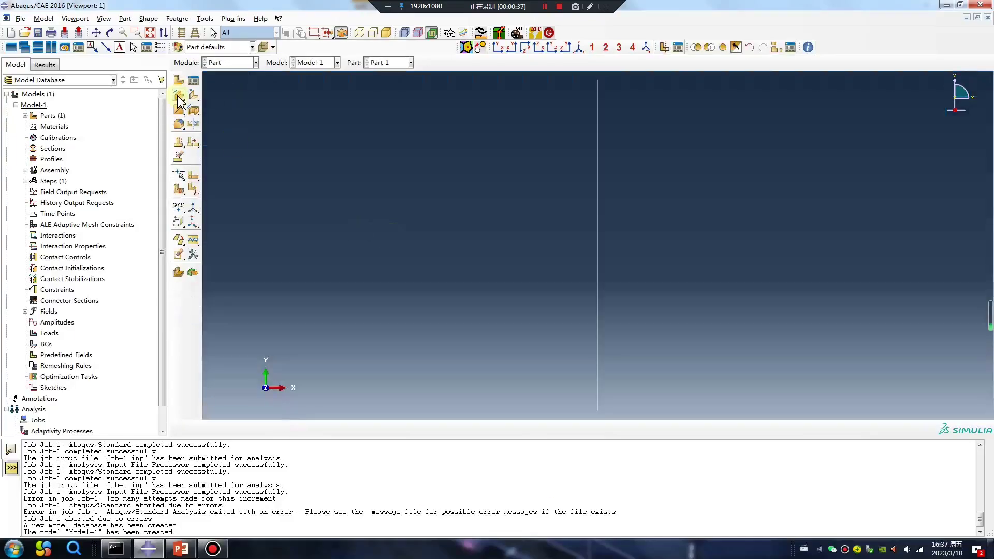
# - Create Part-2 as a wire part with a single horizontal line
pyautogui.click(179, 102)
pyautogui.click(311, 406)
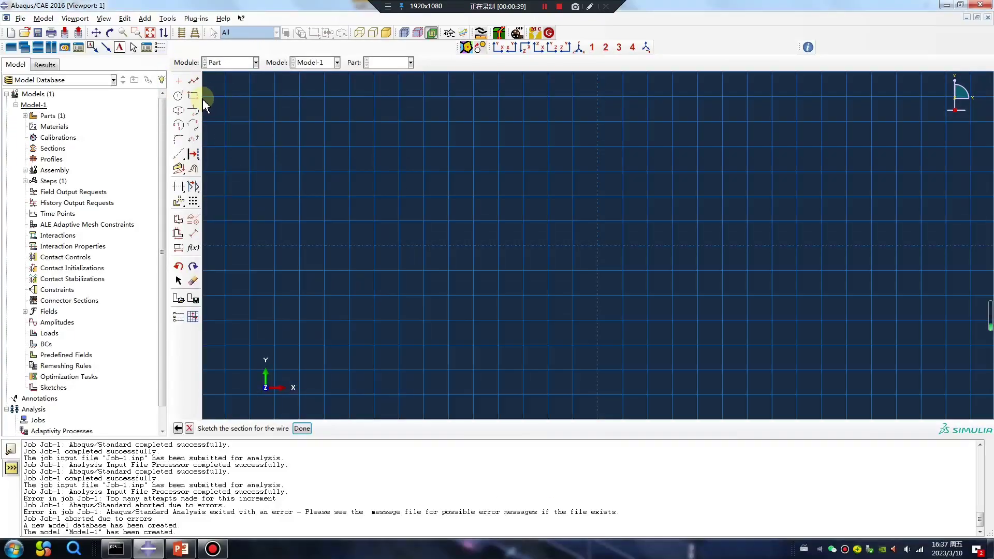
pyautogui.click(193, 80)
pyautogui.click(598, 195)
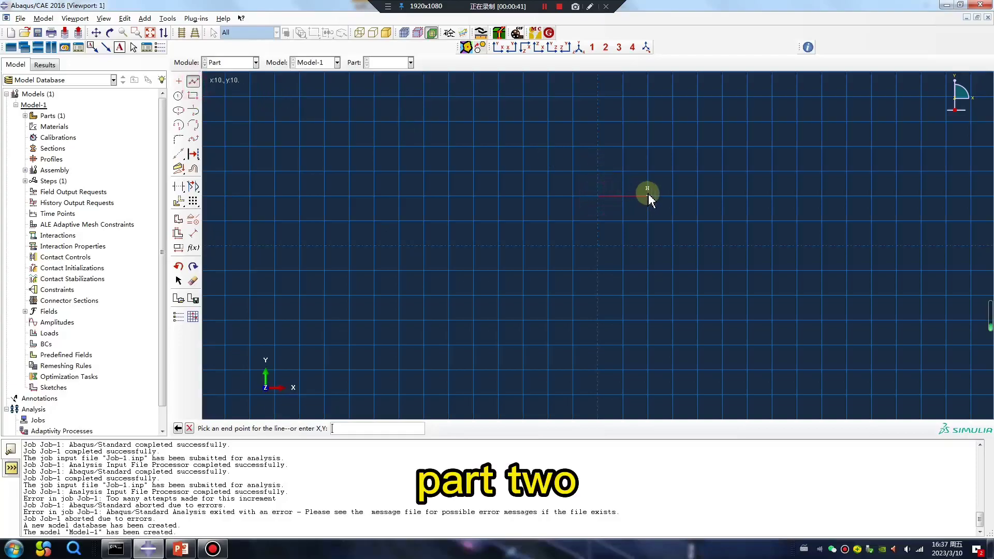
pyautogui.click(649, 195)
pyautogui.middleClick(349, 233)
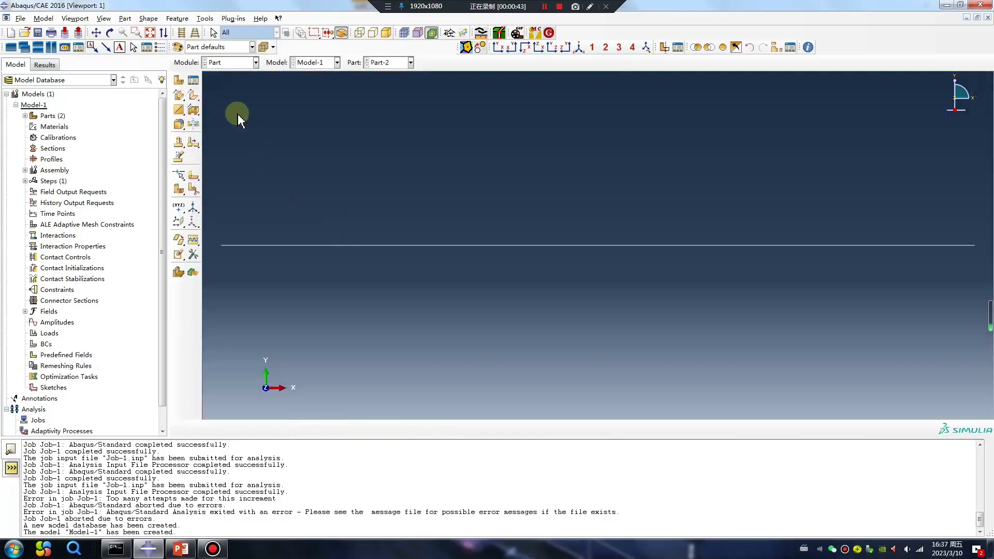
# - Start Part-3 and sketch its vertical line at the right end
pyautogui.click(179, 80)
pyautogui.click(307, 406)
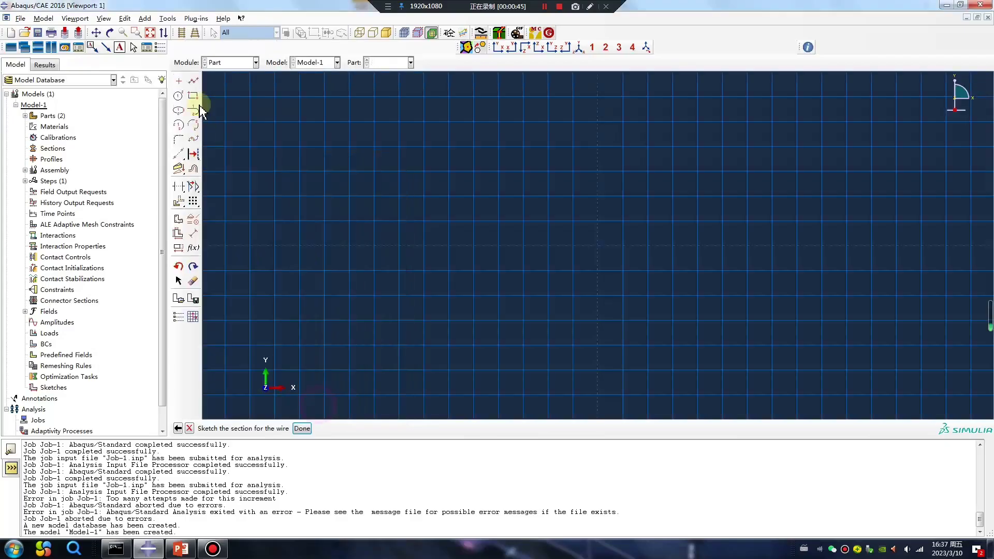
pyautogui.click(649, 196)
pyautogui.click(649, 245)
pyautogui.middleClick(469, 331)
# - Finish Part-3 and define Material-1 as elastic with Young's modulus 2e5 and Poisson's ratio 0.3
pyautogui.click(233, 63)
pyautogui.click(233, 85)
pyautogui.click(180, 82)
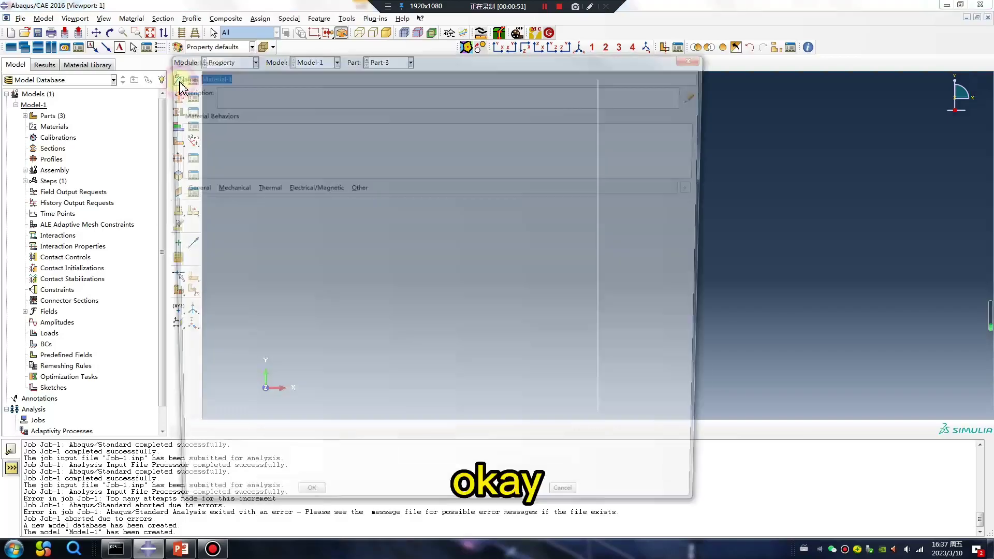
pyautogui.click(226, 186)
pyautogui.moveTo(229, 199)
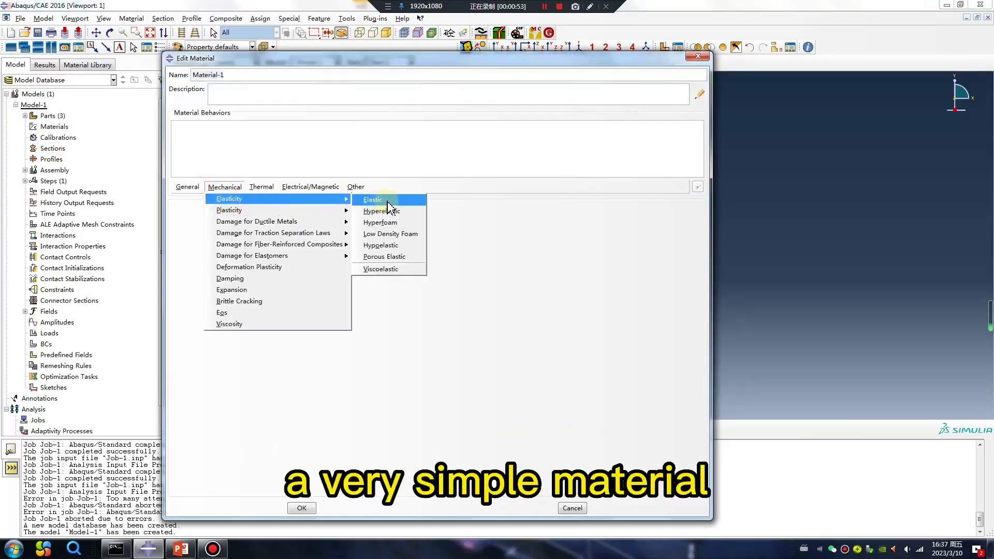
pyautogui.click(388, 202)
pyautogui.click(223, 336)
pyautogui.write('2e5')
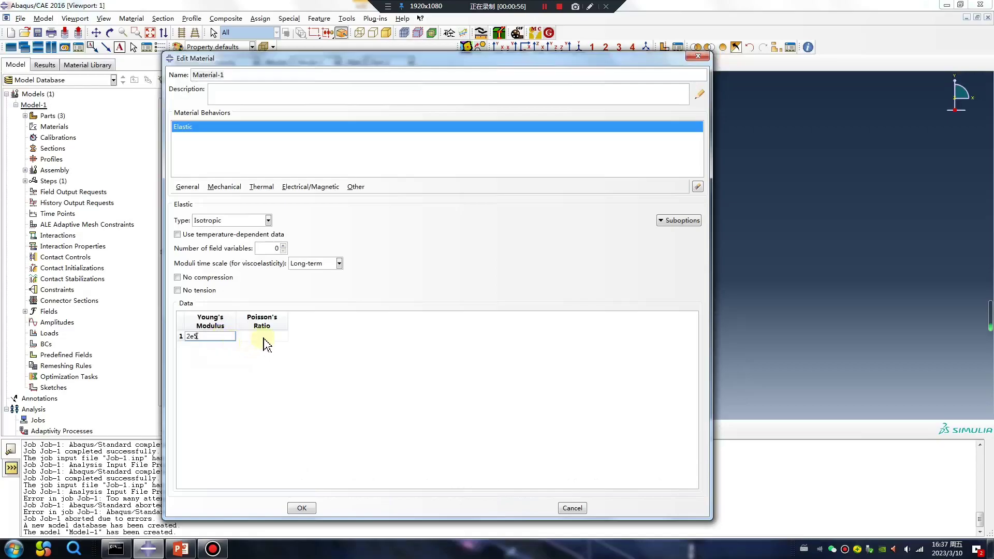
pyautogui.click(264, 338)
pyautogui.write('0.3')
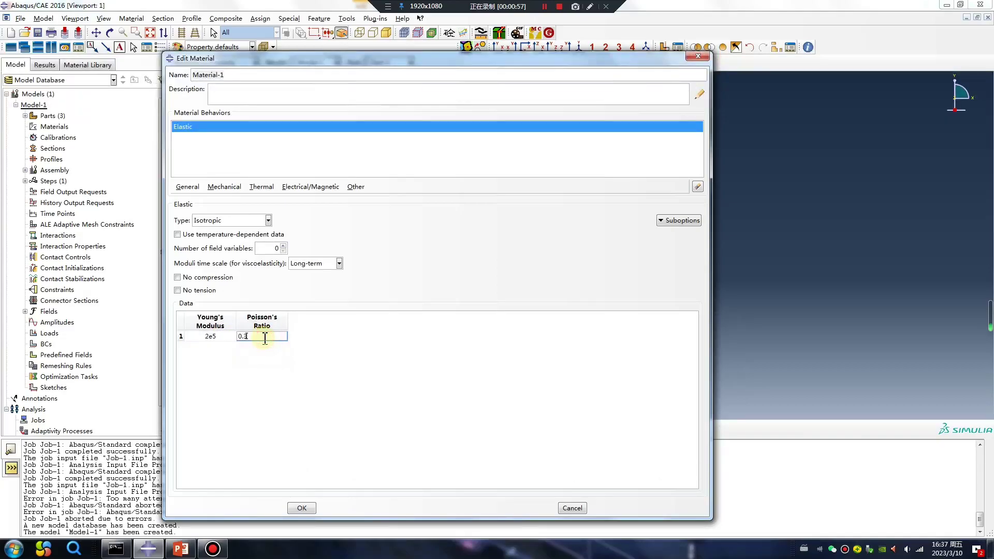
# - Confirm the material and create truss Section-1 of Material-1 with cross-sectional area 0.5
pyautogui.click(302, 508)
pyautogui.click(181, 97)
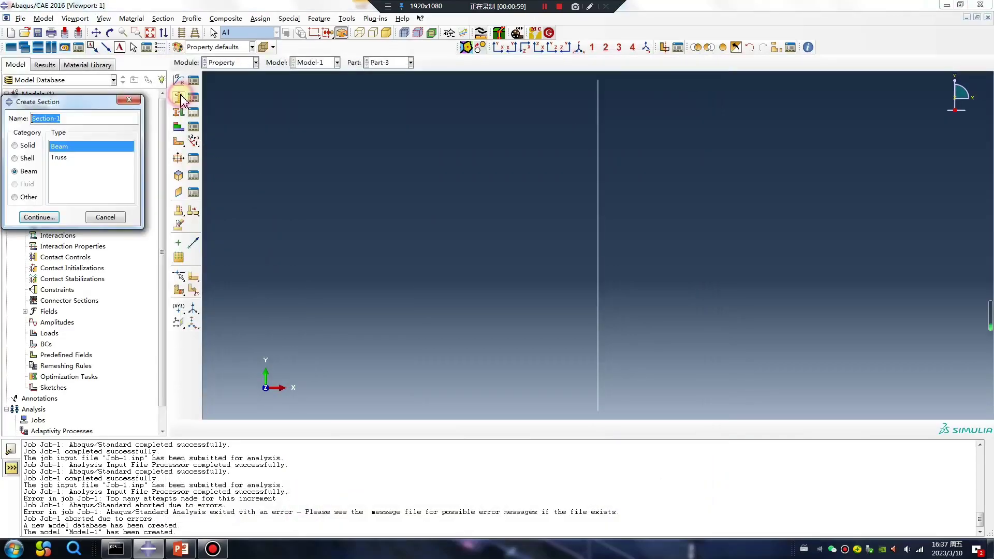
pyautogui.click(59, 158)
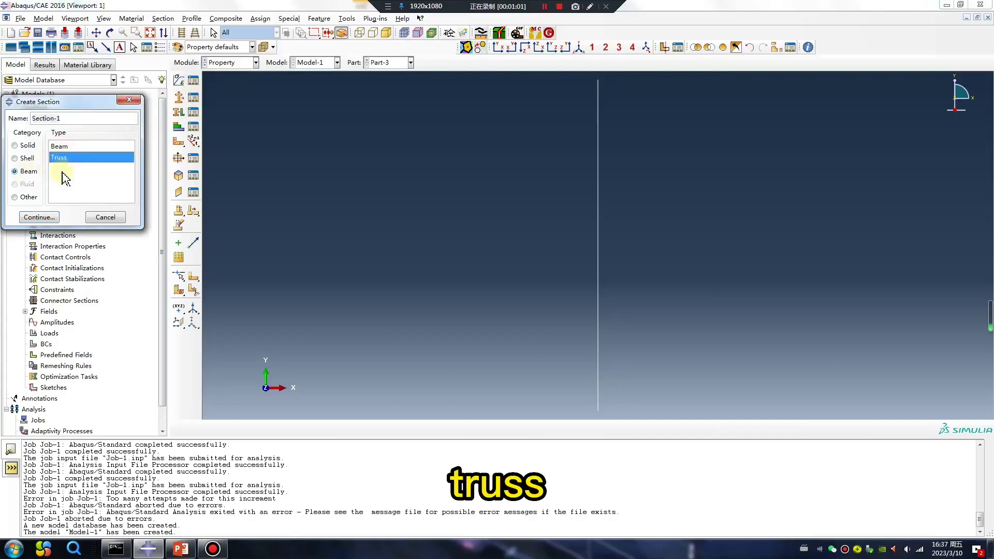
pyautogui.click(39, 218)
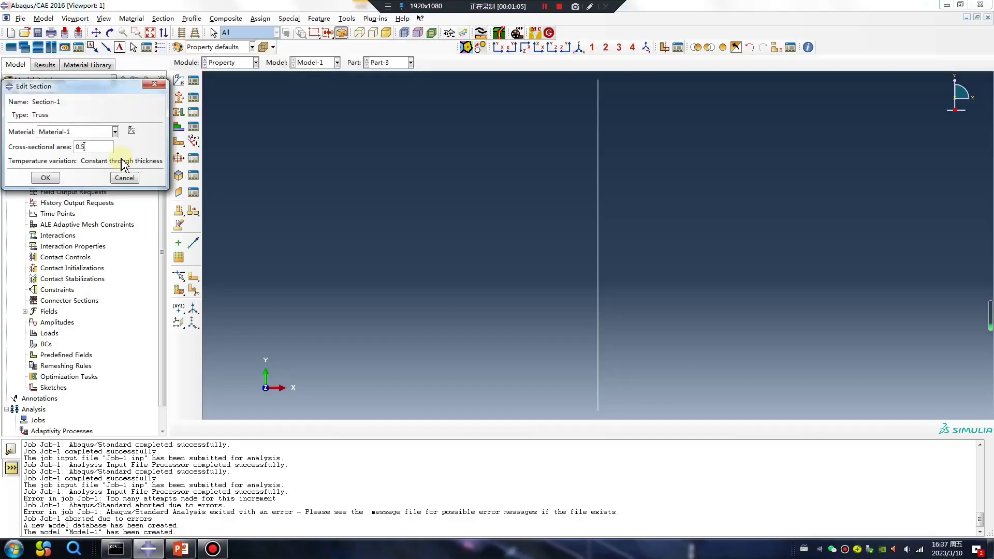
pyautogui.click(54, 179)
# - Assign Section-1 to the wire lines of Part-3, Part-2 and Part-1 in turn
pyautogui.click(179, 112)
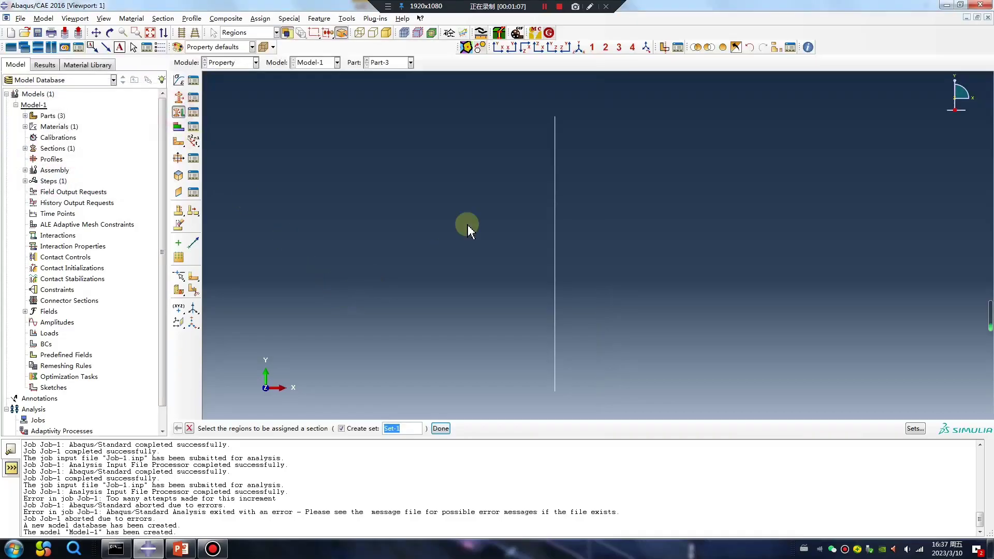
pyautogui.middleClick(496, 319)
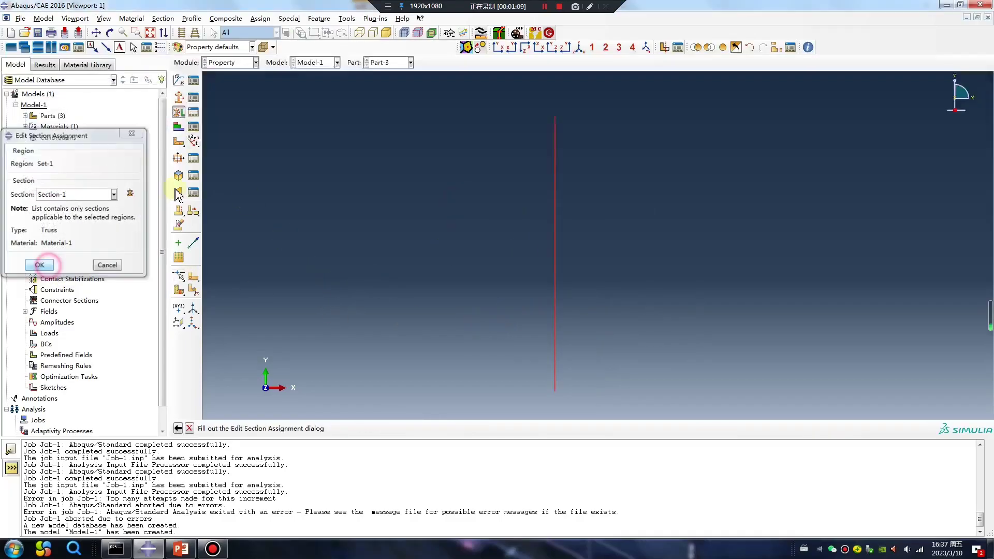
pyautogui.click(39, 264)
pyautogui.click(409, 63)
pyautogui.click(380, 85)
pyautogui.click(179, 112)
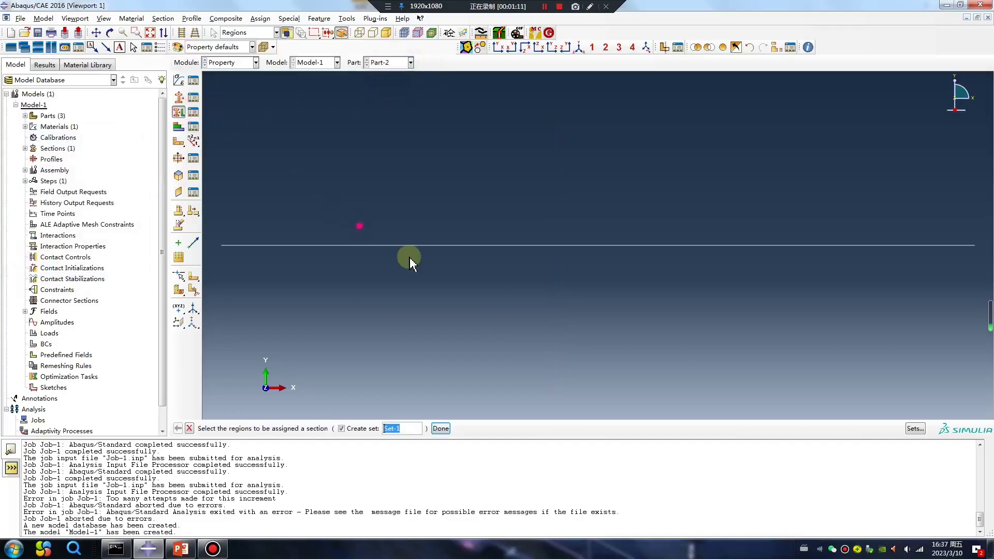
pyautogui.click(408, 247)
pyautogui.middleClick(554, 330)
pyautogui.click(35, 262)
pyautogui.click(409, 63)
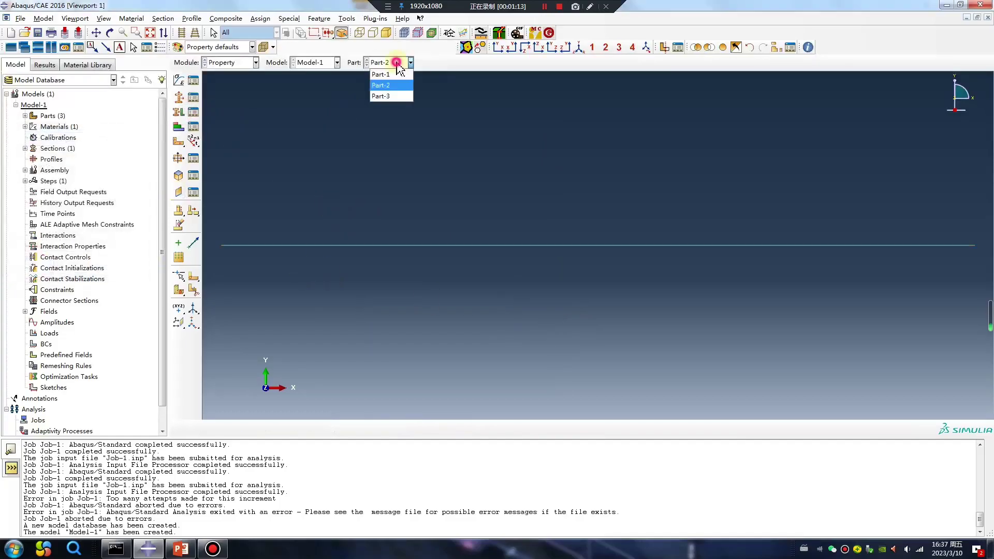
pyautogui.click(178, 113)
pyautogui.moveTo(515, 207); pyautogui.dragTo(723, 294)
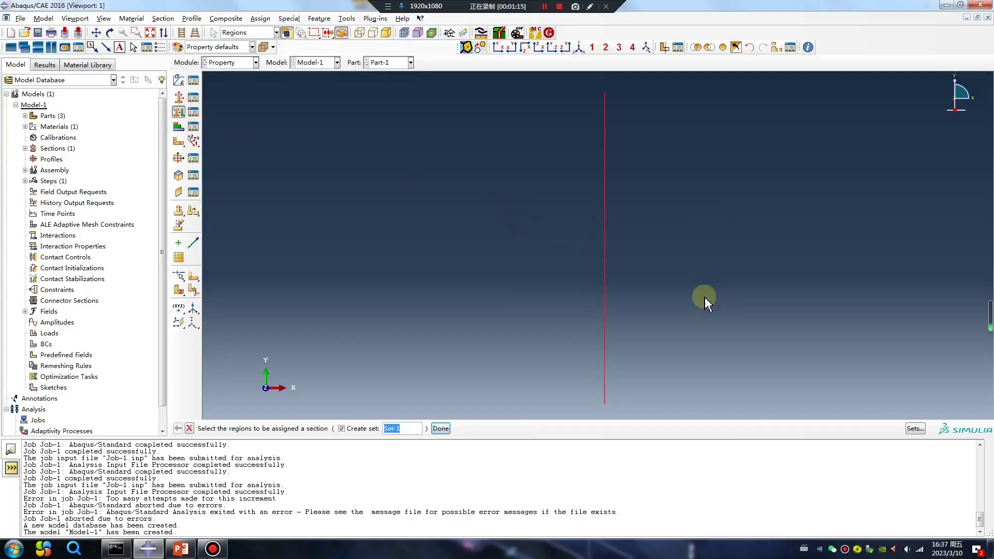
pyautogui.middleClick(704, 298)
# - In the Assembly module, instance Part-1, Part-2 and Part-3 together
pyautogui.click(39, 266)
pyautogui.click(226, 62)
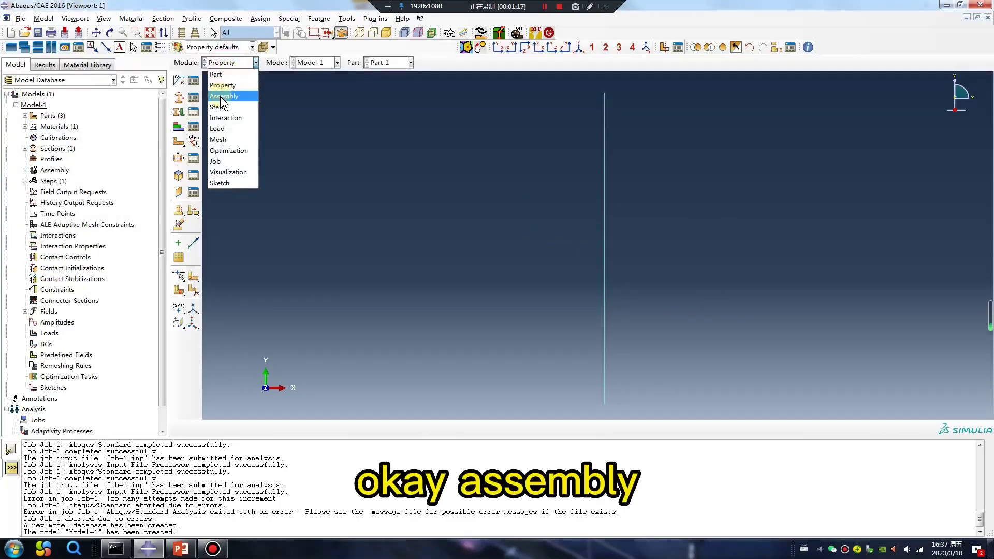
pyautogui.click(225, 93)
pyautogui.click(193, 110)
pyautogui.moveTo(26, 204); pyautogui.dragTo(24, 227)
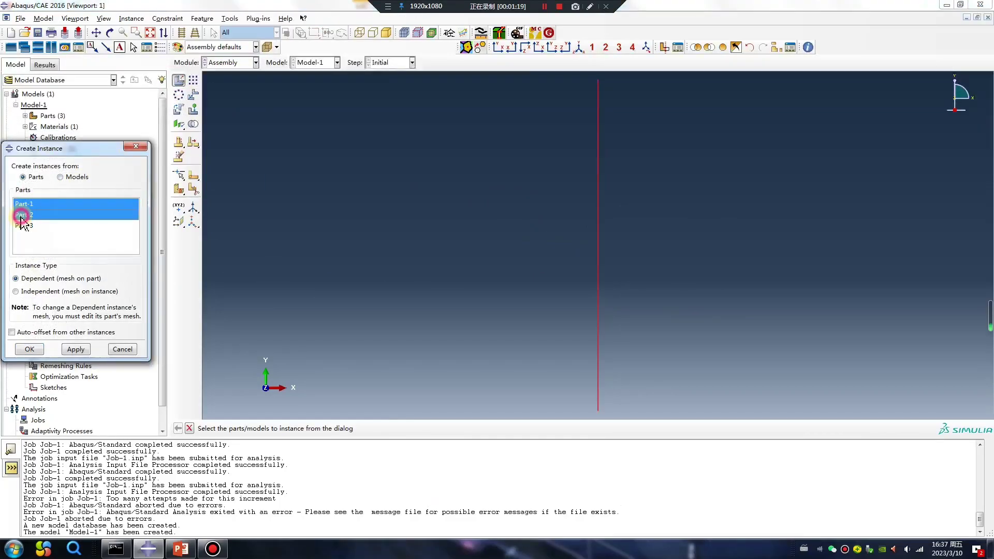
pyautogui.click(32, 350)
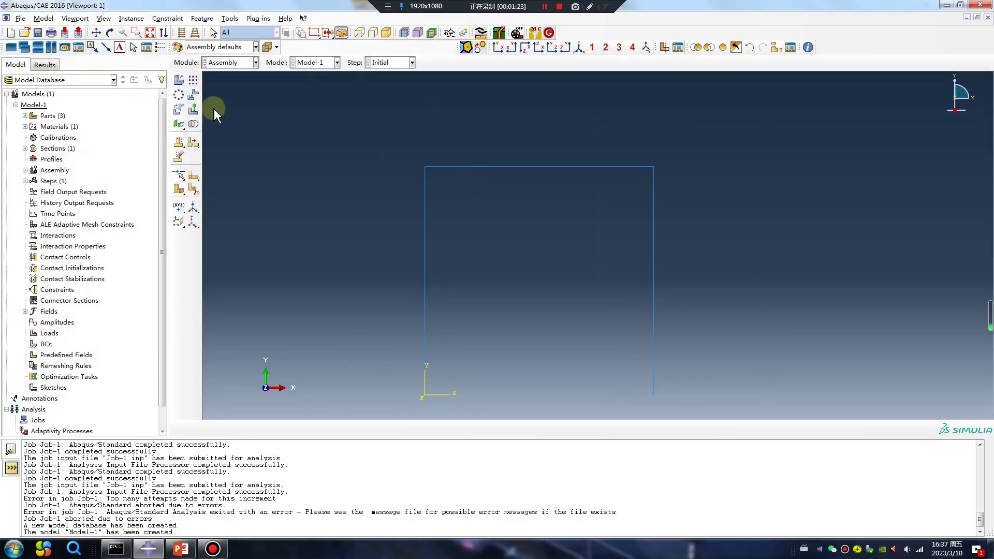
# - Translate the top beam instance by vector 0,2,0 so it sits above the uprights
pyautogui.click(193, 94)
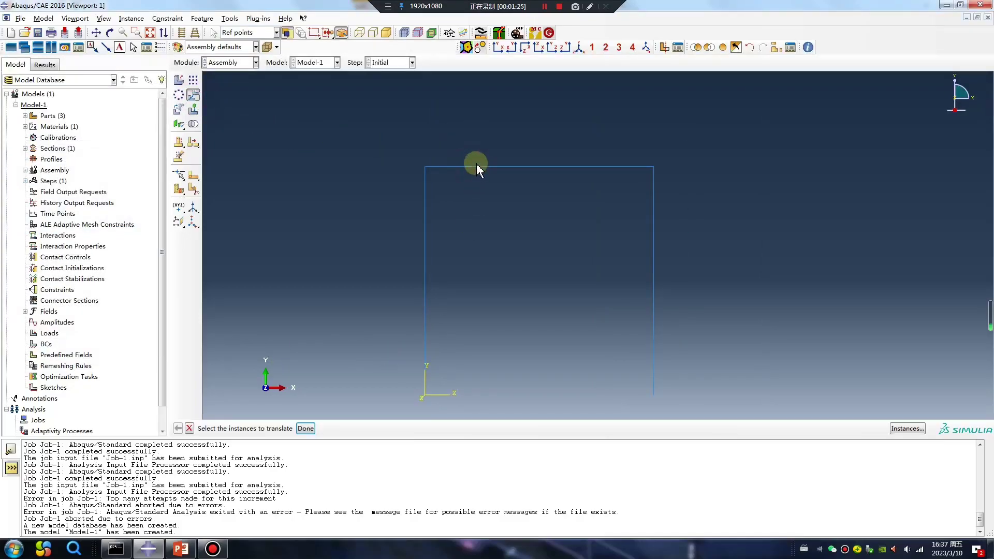
pyautogui.click(476, 173)
pyautogui.middleClick(471, 198)
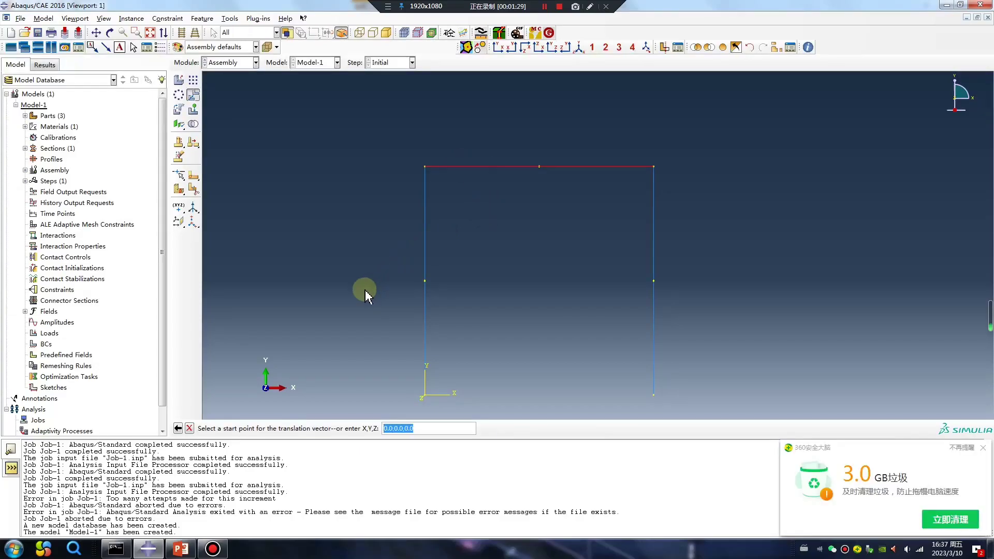
pyautogui.middleClick(365, 290)
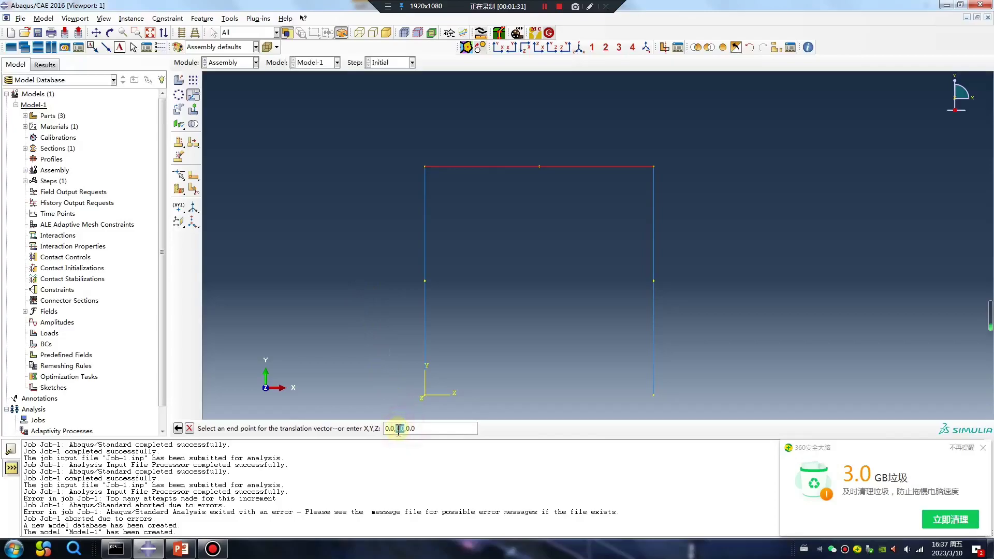
pyautogui.write('1')
pyautogui.press('Return')
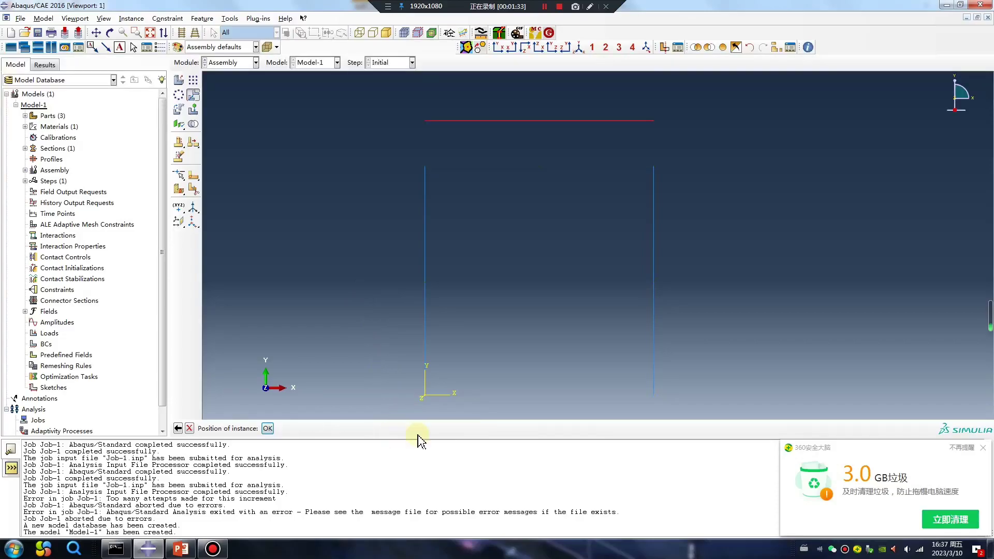
pyautogui.click(268, 428)
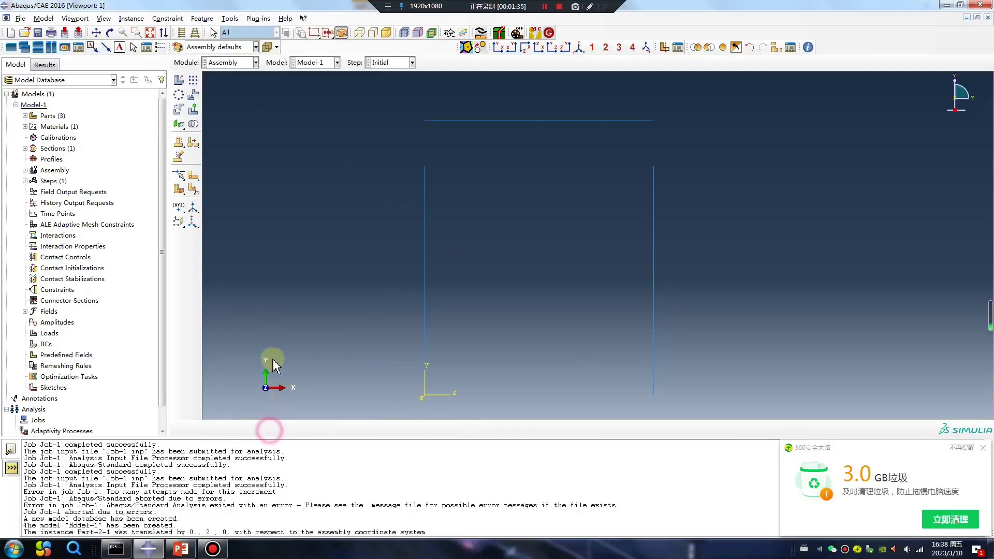
# - Switch to the Step module and cancel out of a field output request
pyautogui.click(230, 62)
pyautogui.click(230, 108)
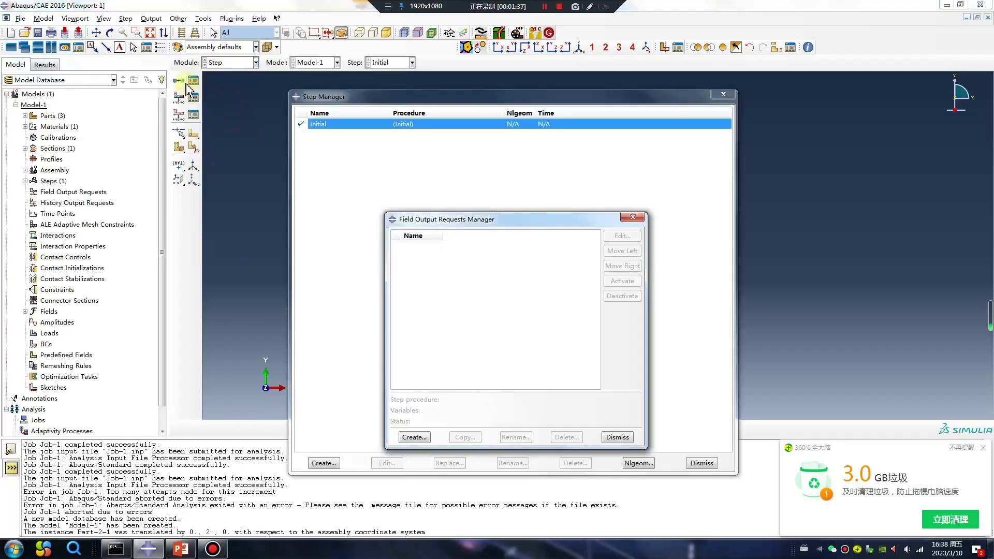
pyautogui.click(414, 438)
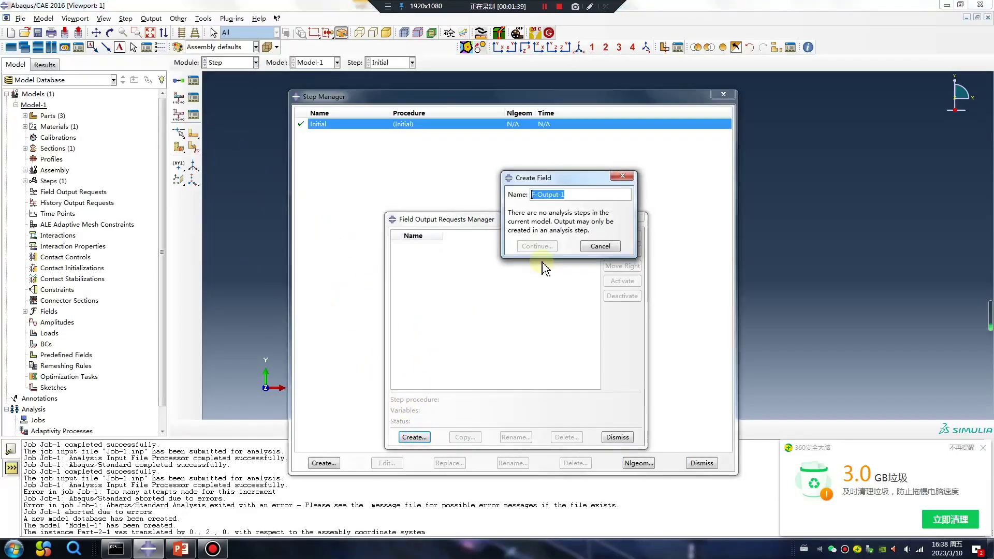
pyautogui.click(623, 177)
pyautogui.click(637, 219)
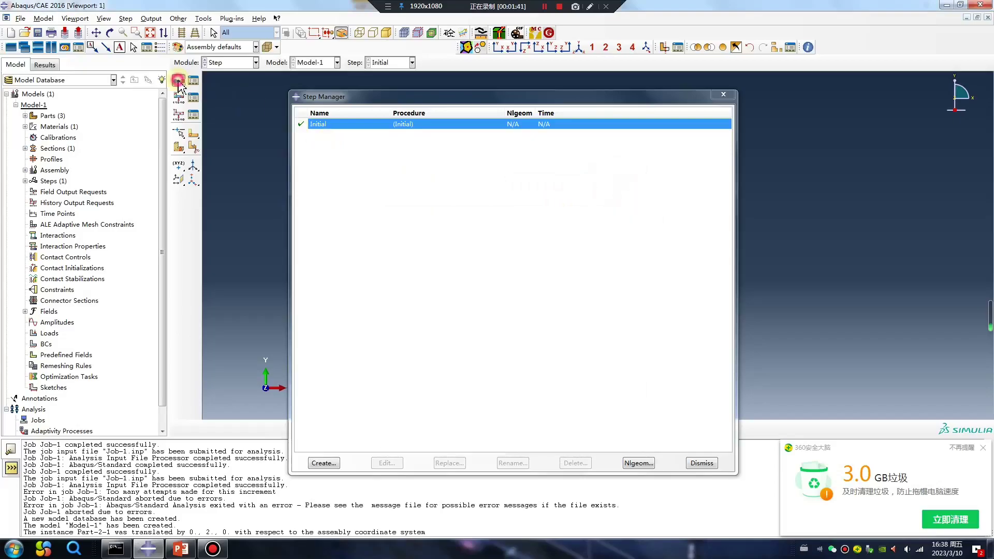
# - Create Static General Step-1 with Nlgeom on, 10000 max increments, initial 0.01 and maximum 0.1
pyautogui.click(324, 463)
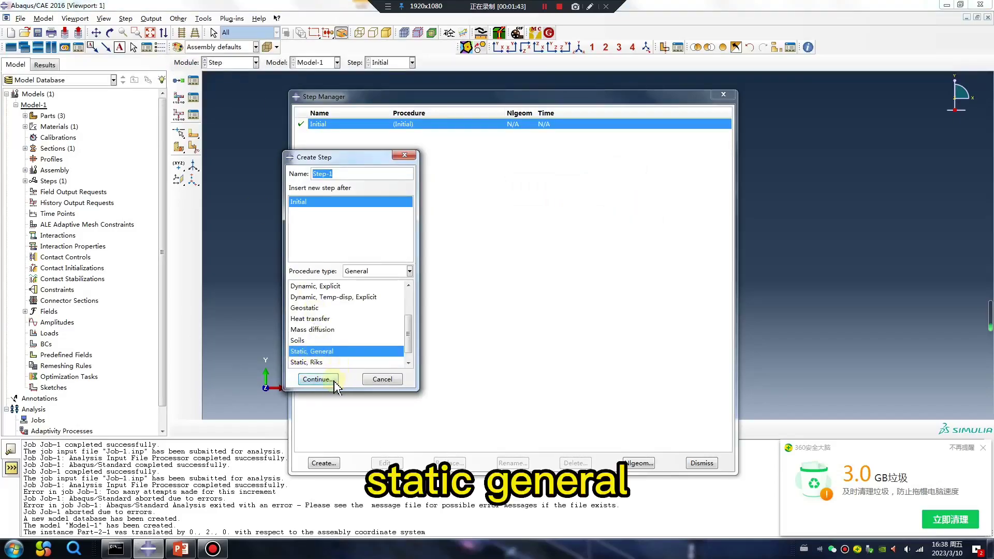
pyautogui.click(316, 380)
pyautogui.click(180, 245)
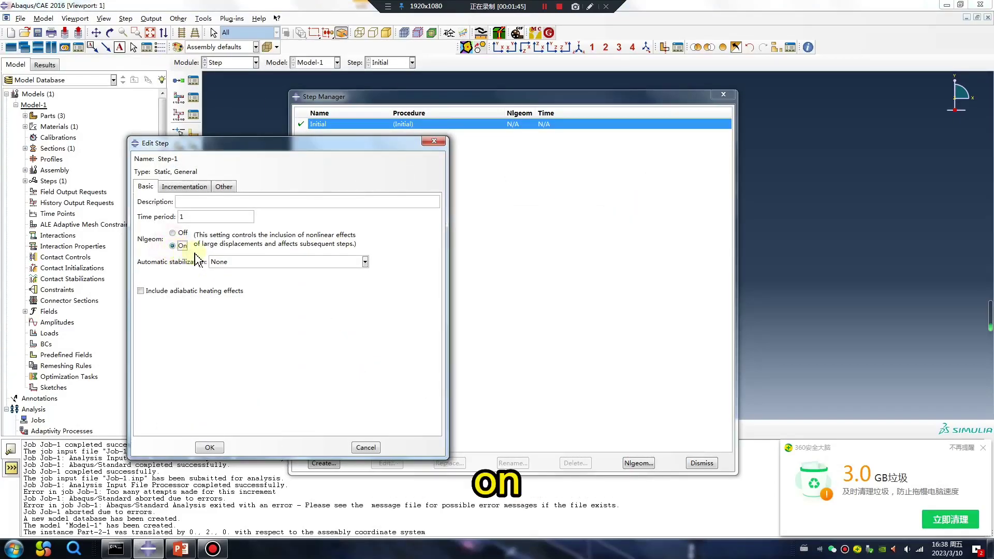
pyautogui.click(184, 187)
pyautogui.doubleClick(196, 241)
pyautogui.write('0.1')
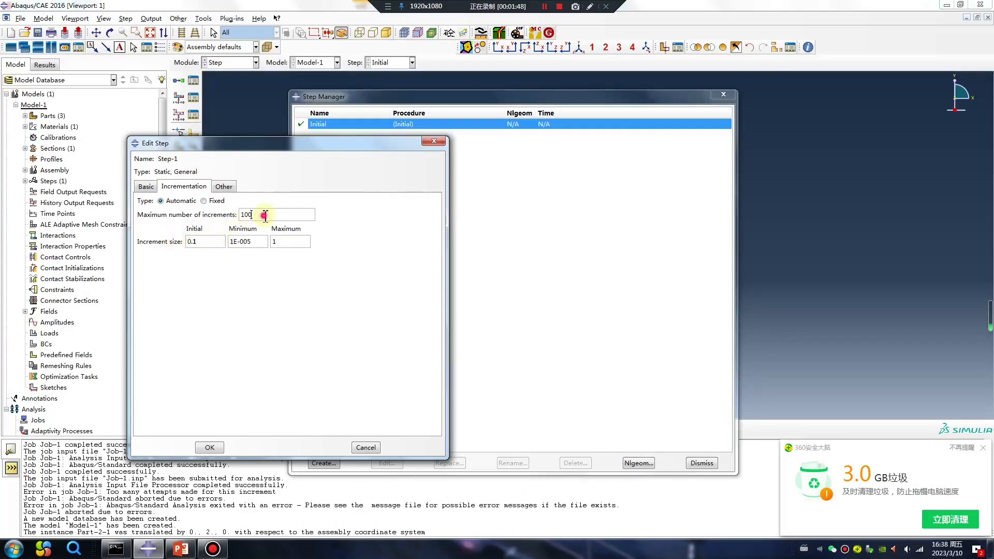
pyautogui.write('00')
pyautogui.click(194, 241)
pyautogui.write('01')
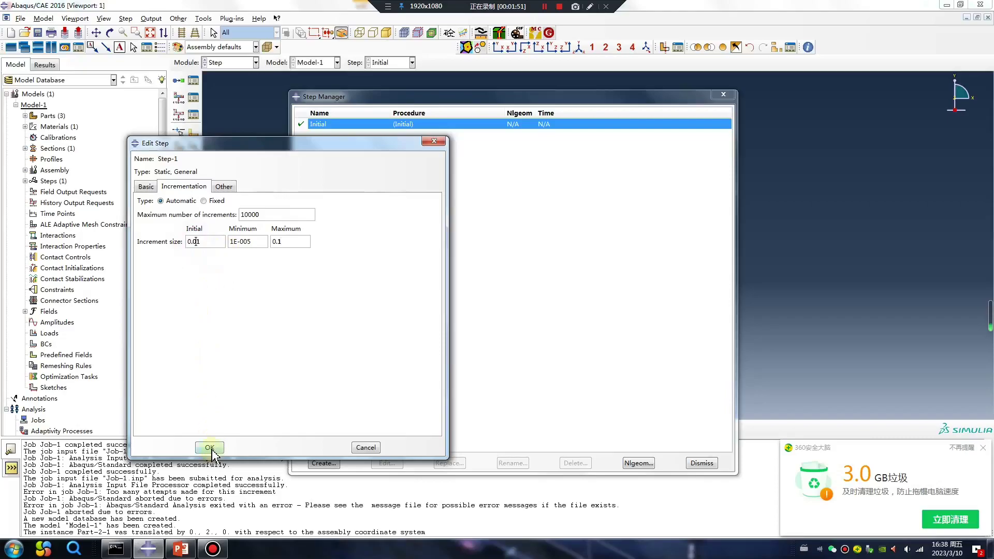
pyautogui.click(210, 448)
# - In Interaction, pin the left upright's top to the top beam's left end with an MPC constraint
pyautogui.click(724, 96)
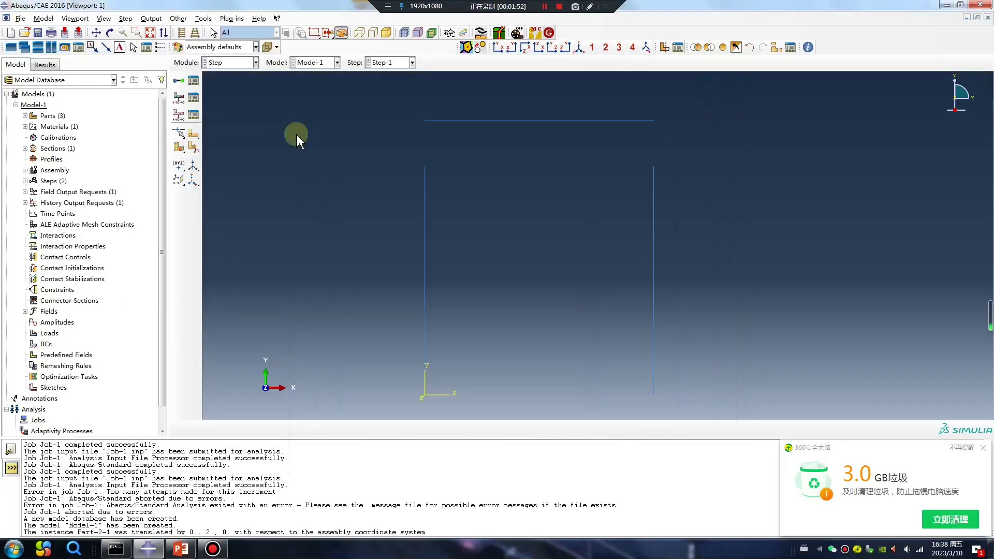
pyautogui.click(233, 68)
pyautogui.click(227, 118)
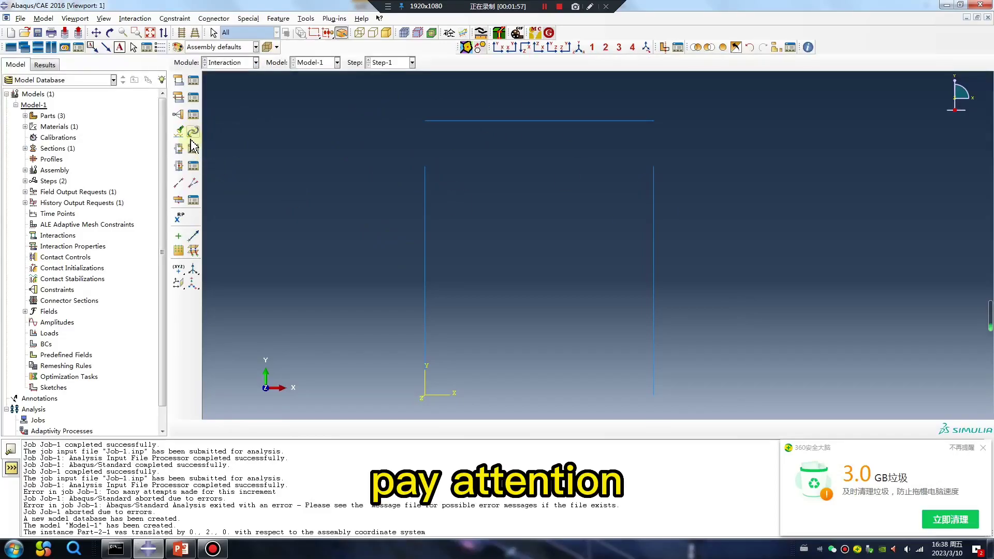
pyautogui.click(178, 115)
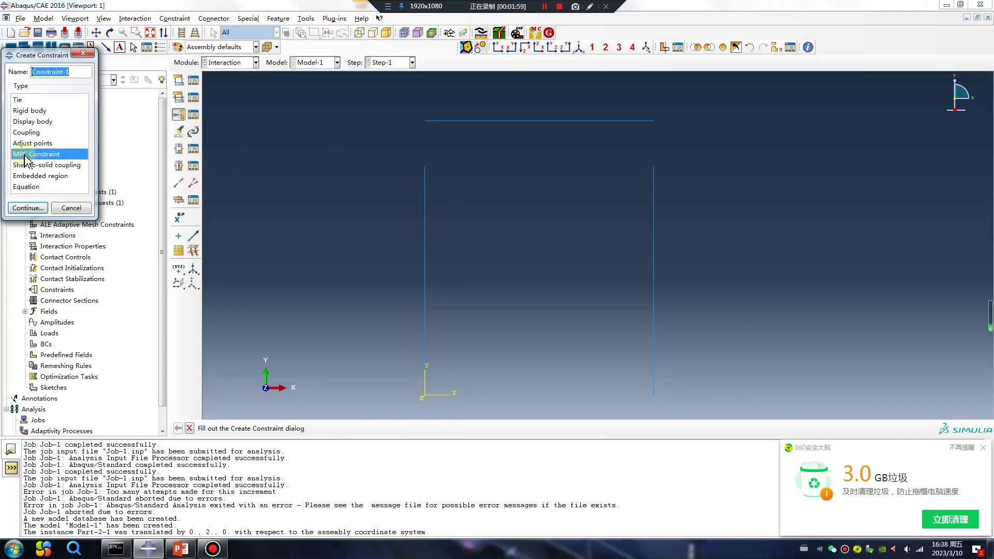
pyautogui.click(25, 208)
pyautogui.click(424, 167)
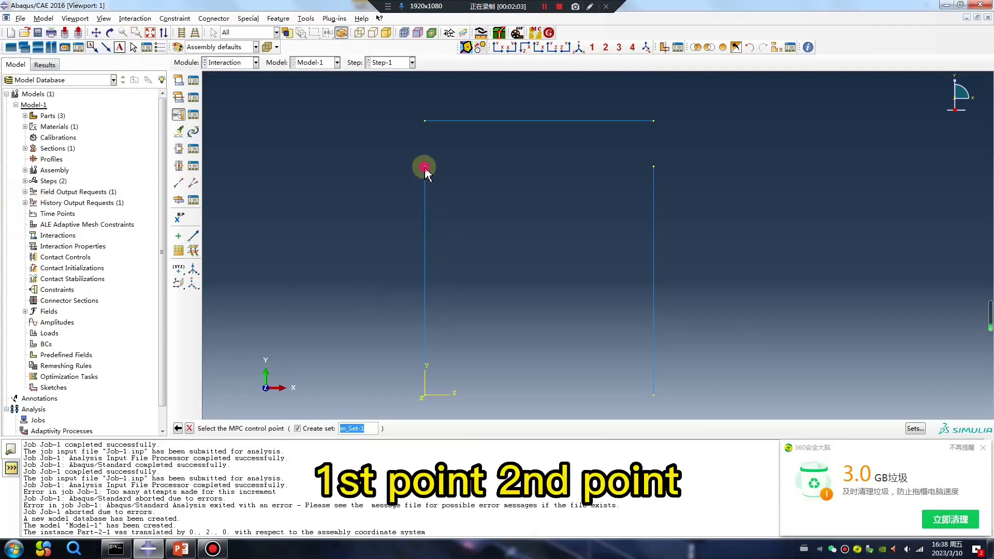
pyautogui.click(426, 121)
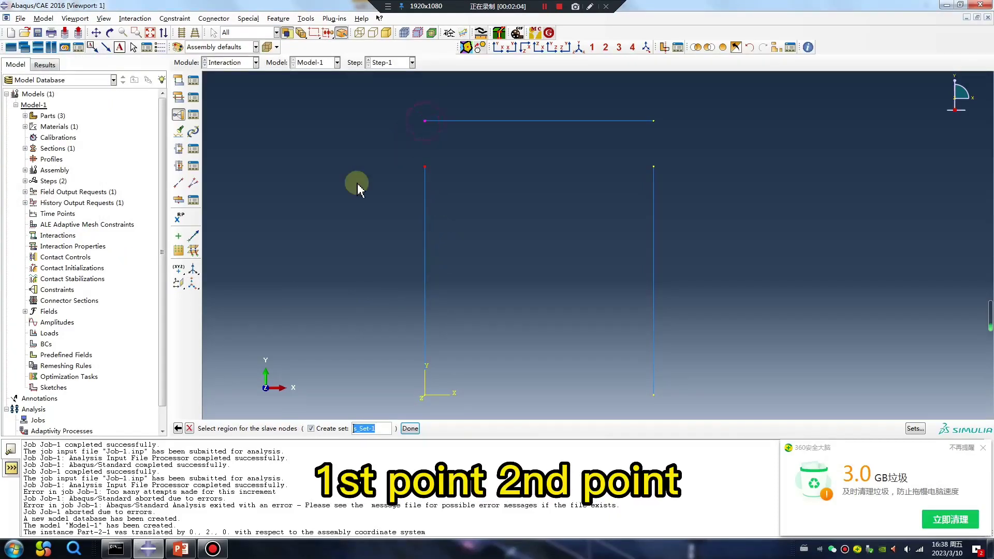
pyautogui.middleClick(322, 247)
pyautogui.click(101, 142)
pyautogui.click(50, 175)
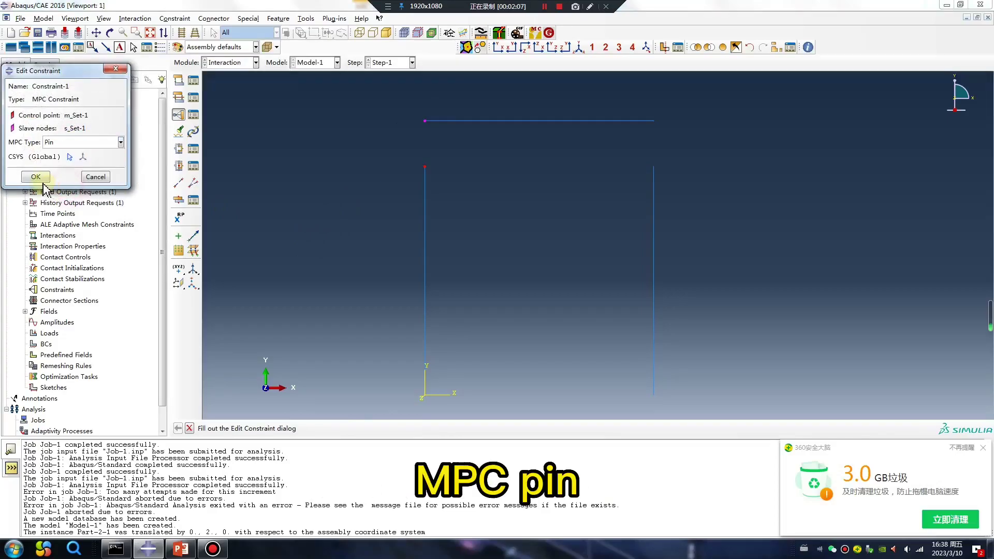
pyautogui.click(37, 177)
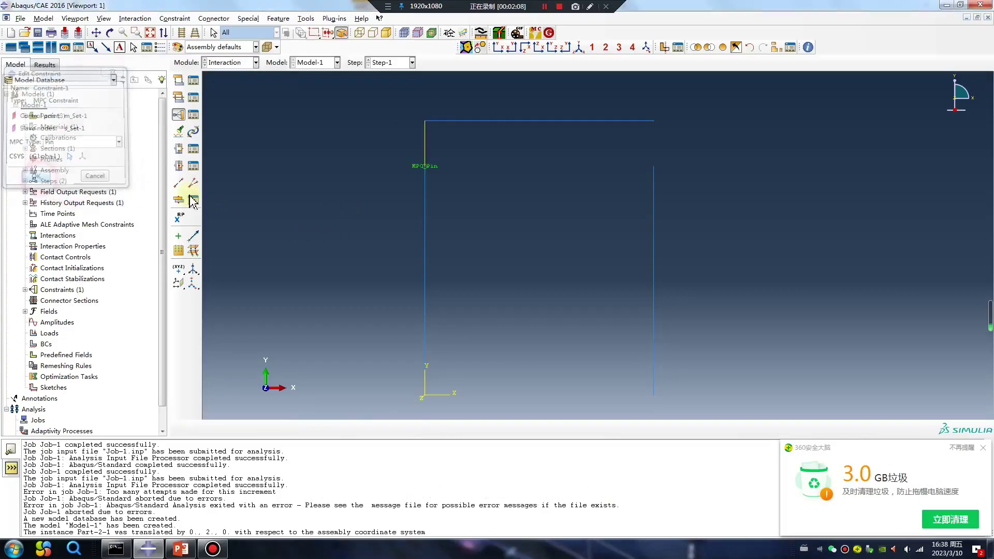
# - Add a second MPC Pin constraint joining the right upright's top to the top beam's right end
pyautogui.click(179, 116)
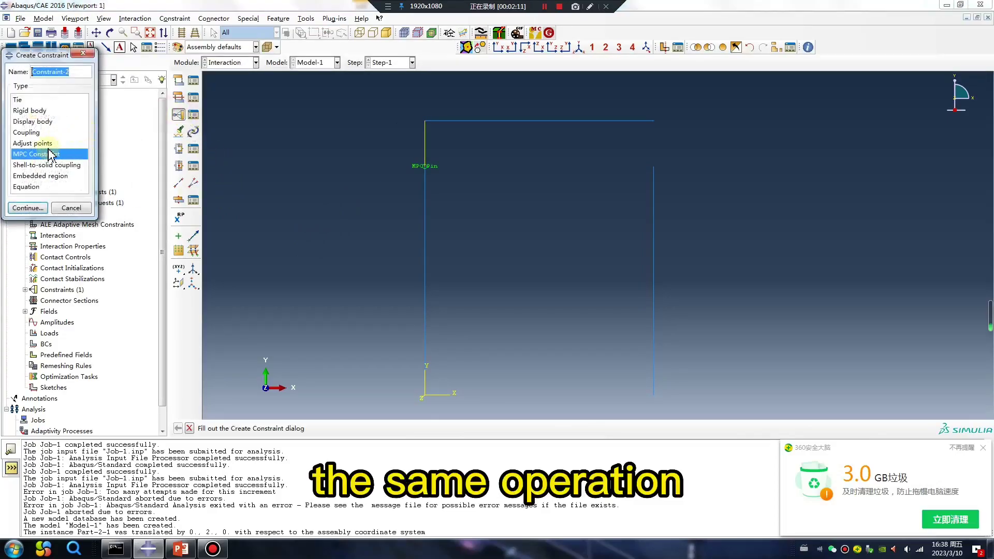
pyautogui.click(25, 209)
pyautogui.click(653, 167)
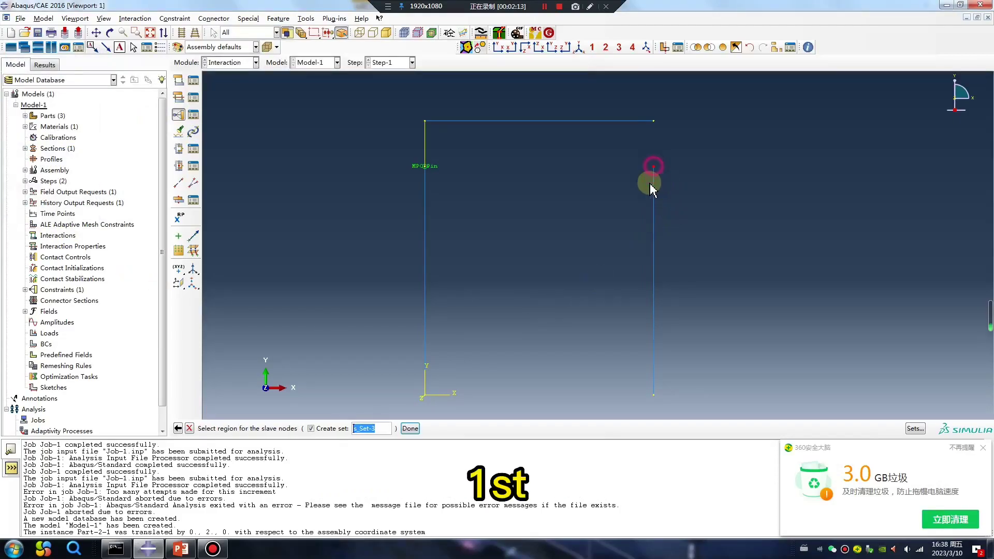
pyautogui.click(410, 427)
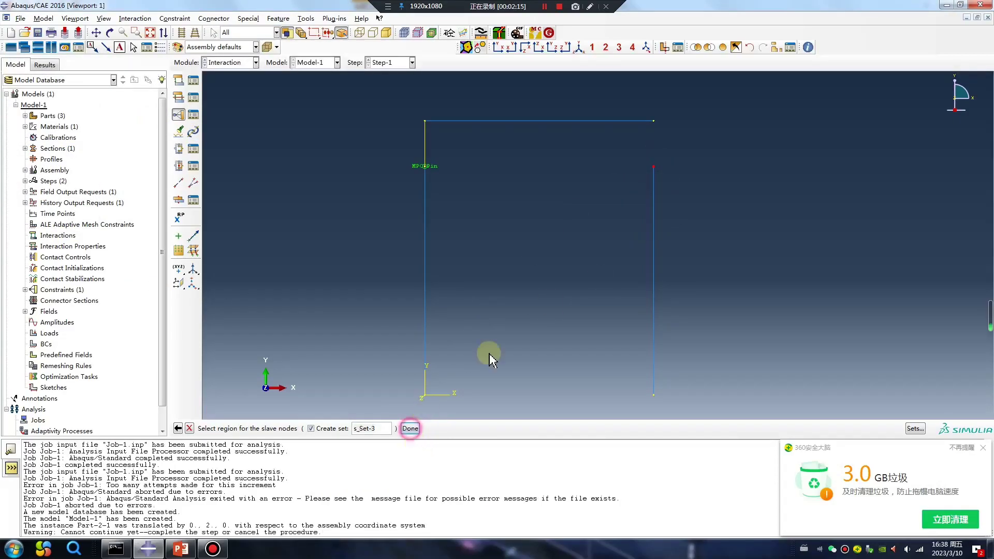
pyautogui.click(653, 122)
pyautogui.middleClick(570, 248)
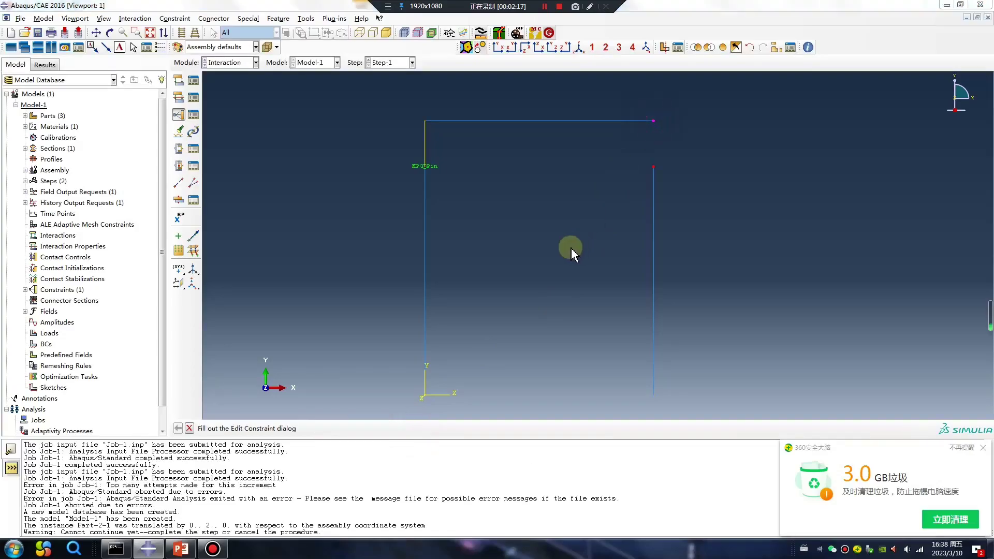
pyautogui.click(78, 142)
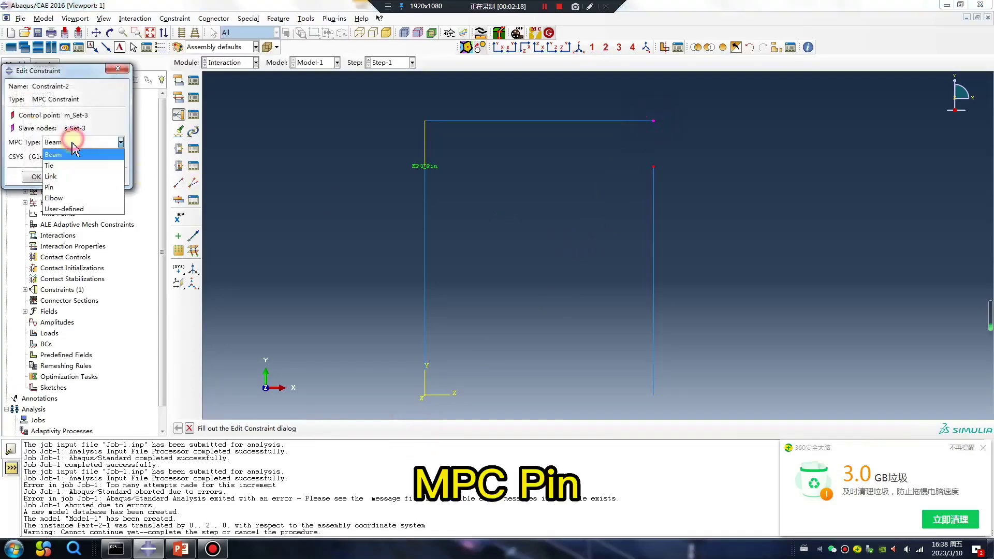
pyautogui.click(48, 187)
pyautogui.click(233, 63)
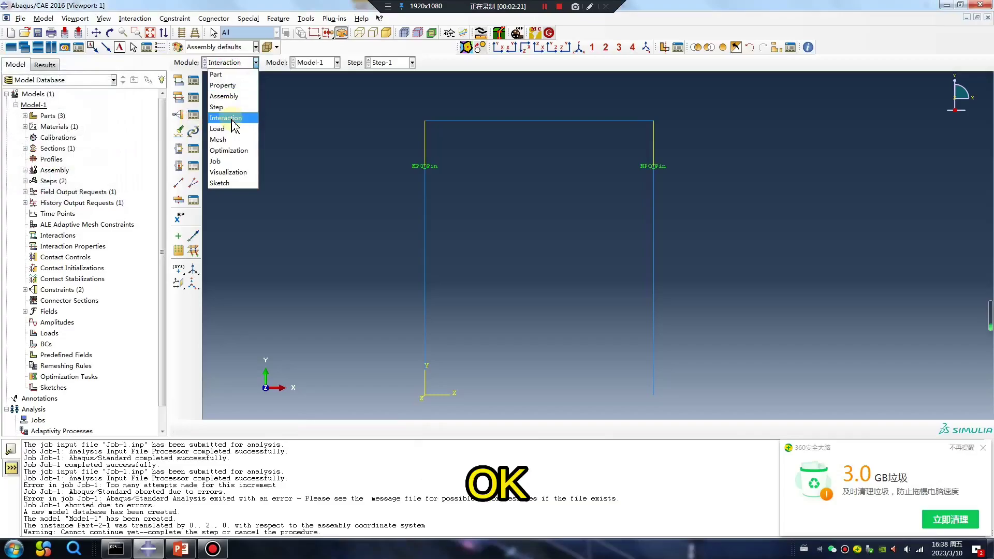
# - In Assembly, translate the top beam down from its left end onto the left upright's top
pyautogui.click(225, 96)
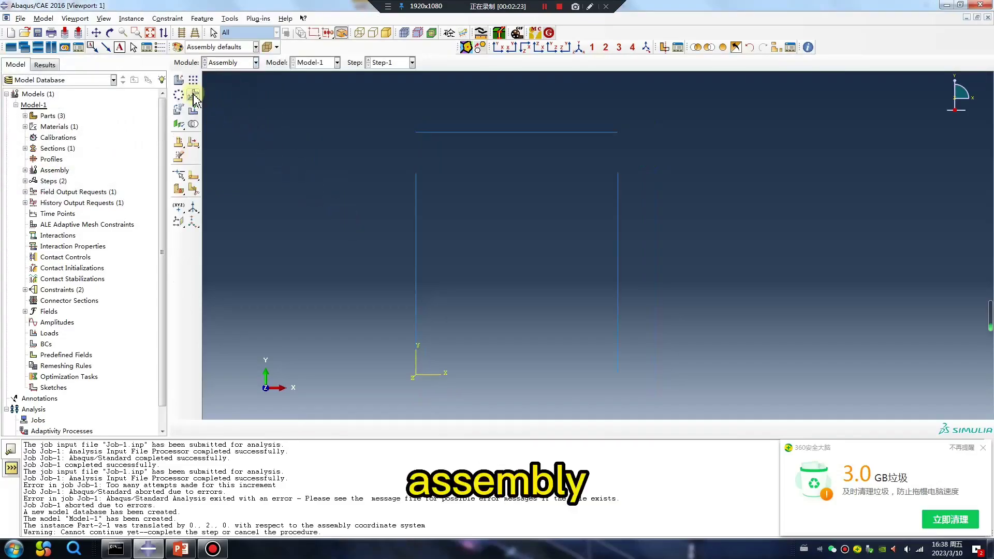
pyautogui.click(194, 95)
pyautogui.click(440, 134)
pyautogui.middleClick(466, 205)
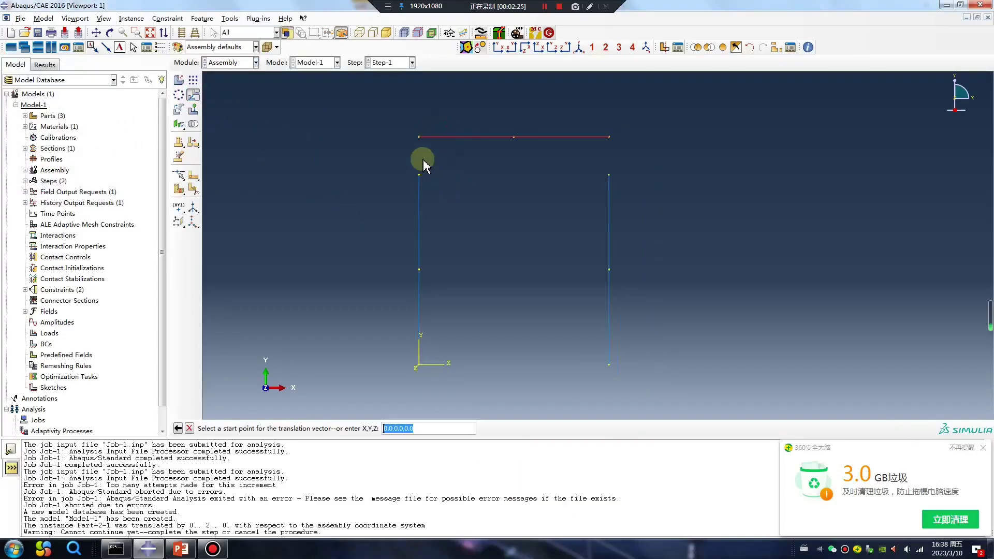
pyautogui.click(420, 137)
pyautogui.click(419, 174)
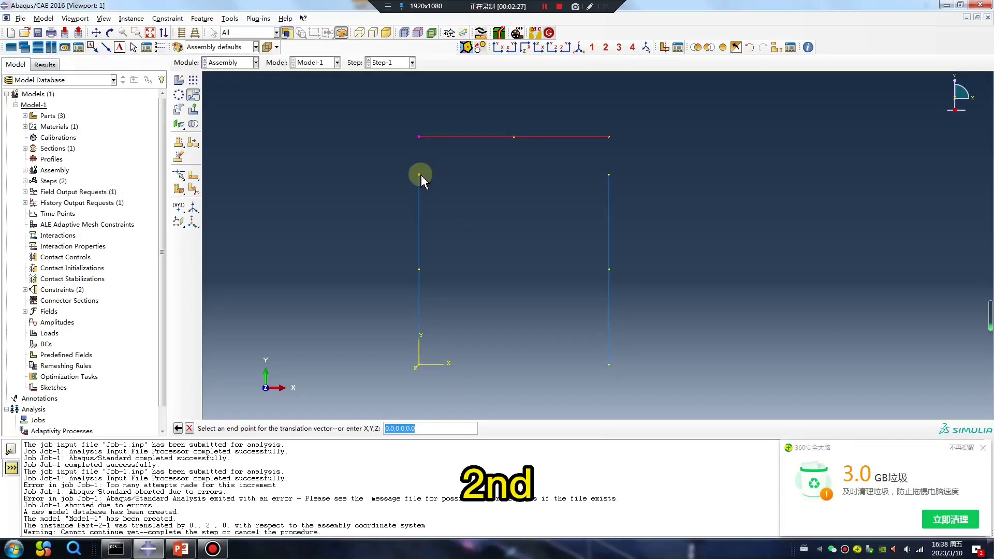
# - Enter the Mesh module on part level and mesh Part-1
pyautogui.click(267, 428)
pyautogui.click(233, 62)
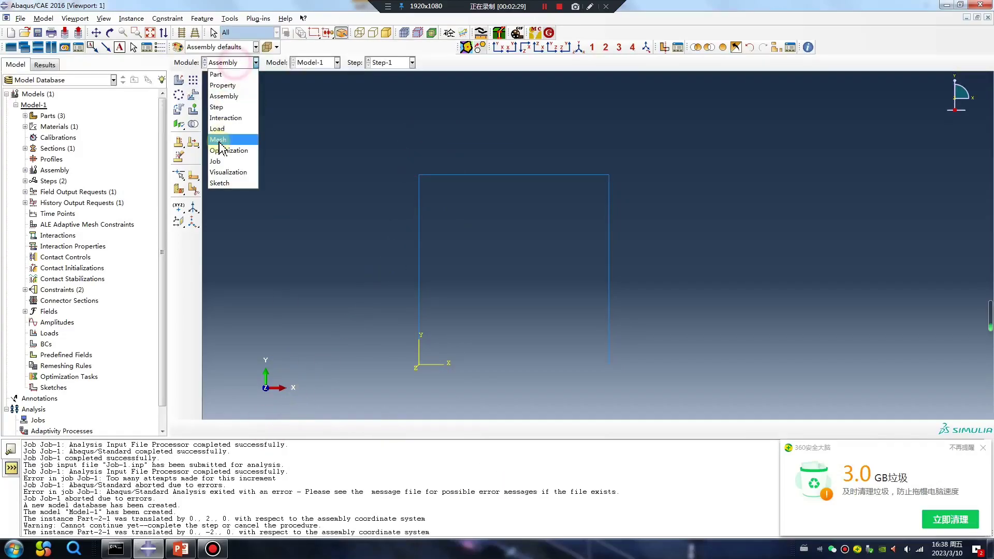
pyautogui.click(217, 141)
pyautogui.click(414, 62)
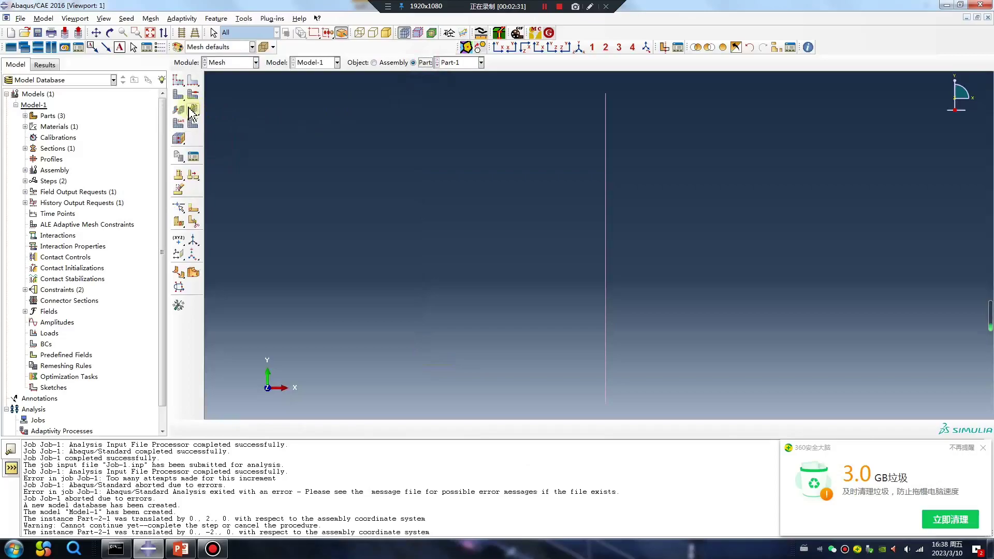
pyautogui.click(179, 94)
pyautogui.middleClick(263, 158)
# - Assign the Truss element family to Part-1's vertical beam
pyautogui.click(179, 124)
pyautogui.click(606, 233)
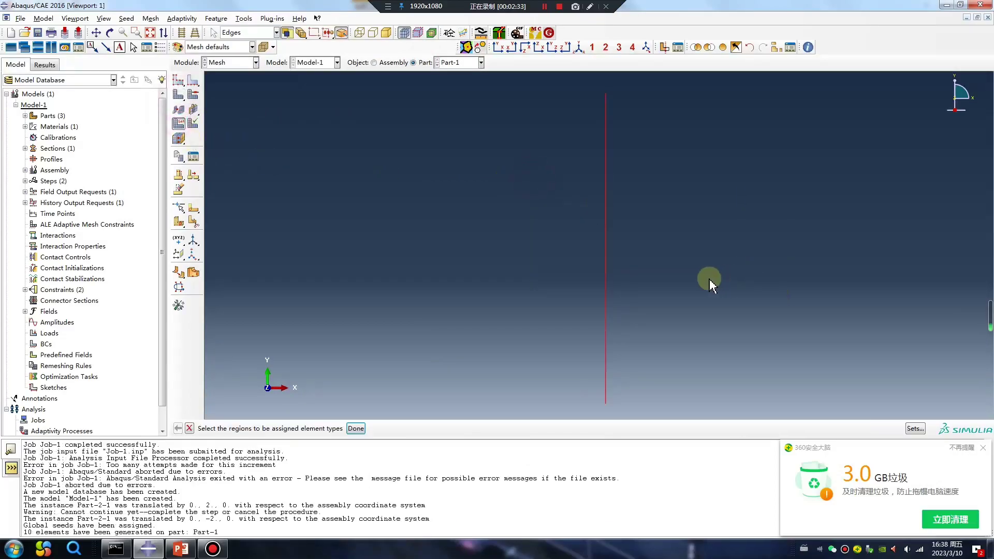
pyautogui.middleClick(710, 277)
pyautogui.click(573, 255)
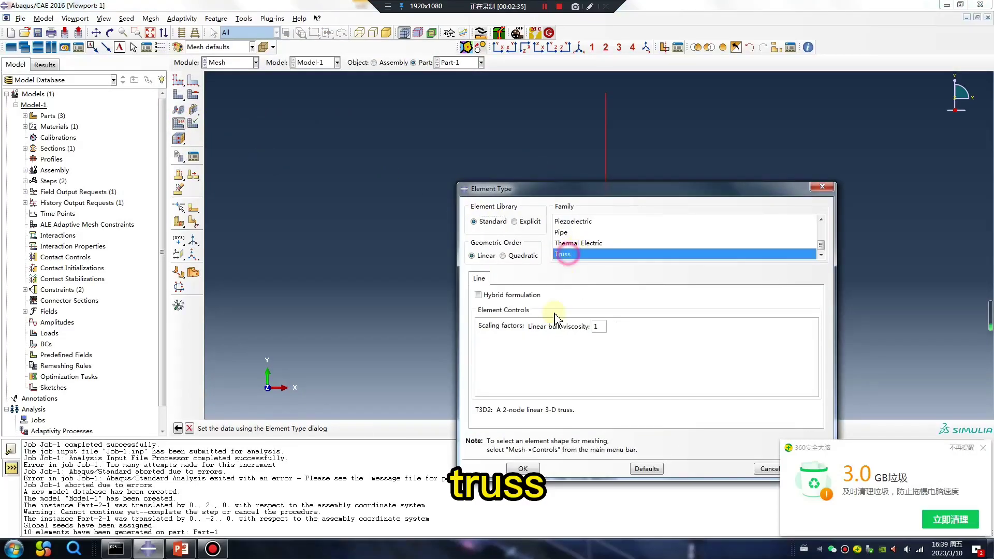
pyautogui.click(525, 465)
# - Mesh Part-2 and assign the Truss element family to its horizontal beam
pyautogui.click(467, 62)
pyautogui.click(460, 84)
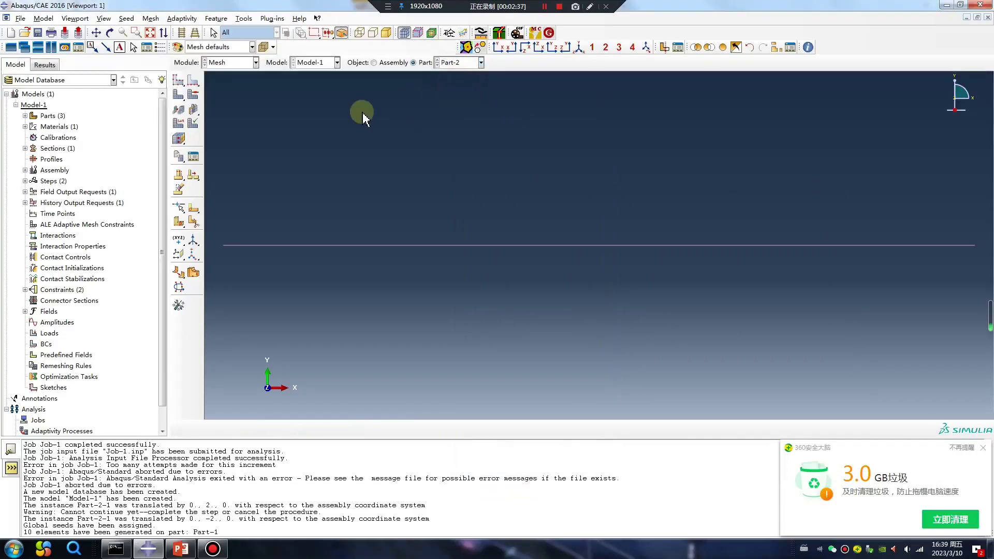
pyautogui.click(177, 100)
pyautogui.middleClick(267, 113)
pyautogui.click(179, 123)
pyautogui.moveTo(375, 218); pyautogui.dragTo(466, 252)
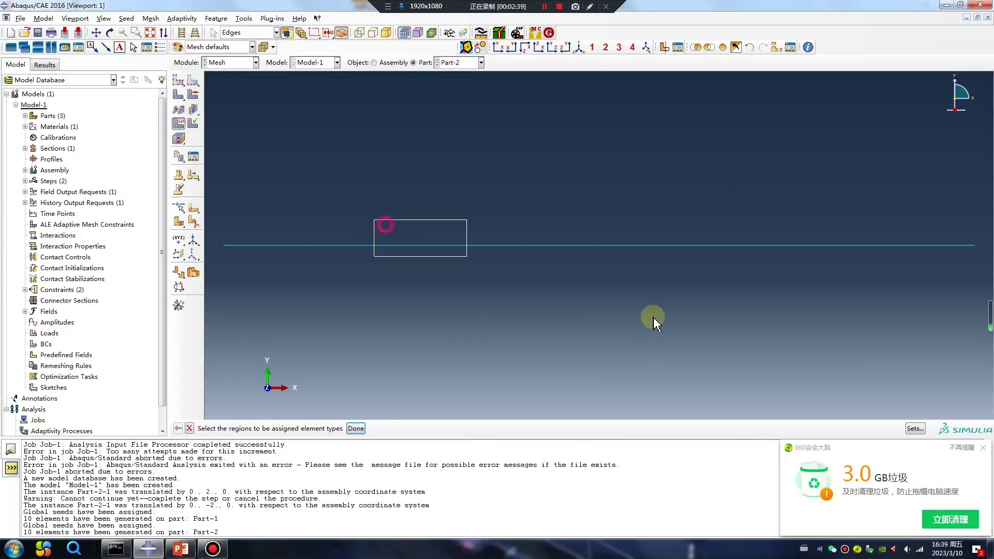
pyautogui.middleClick(683, 327)
pyautogui.click(573, 255)
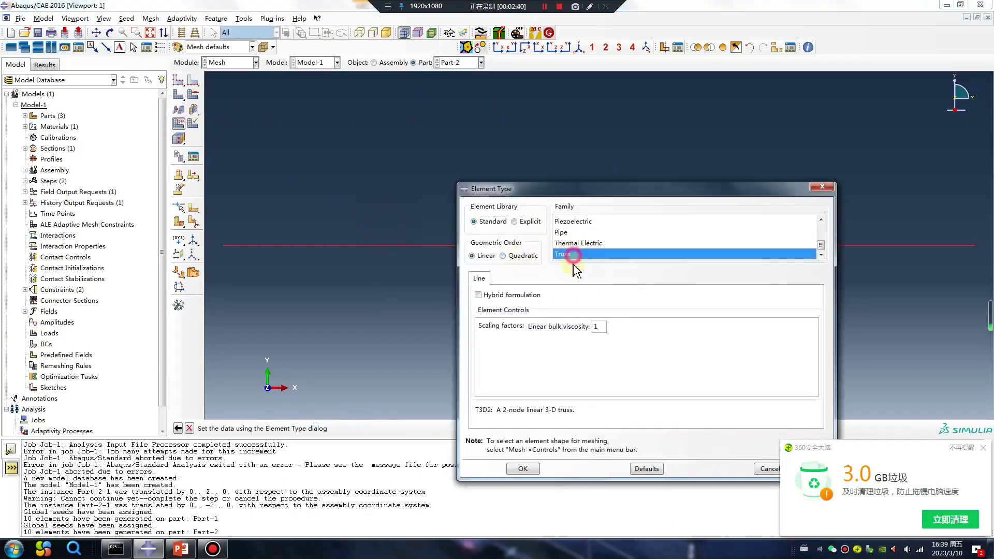
pyautogui.click(523, 469)
# - Mesh Part-3, select its beam for an element type, then cycle through the three parts
pyautogui.click(466, 63)
pyautogui.click(459, 95)
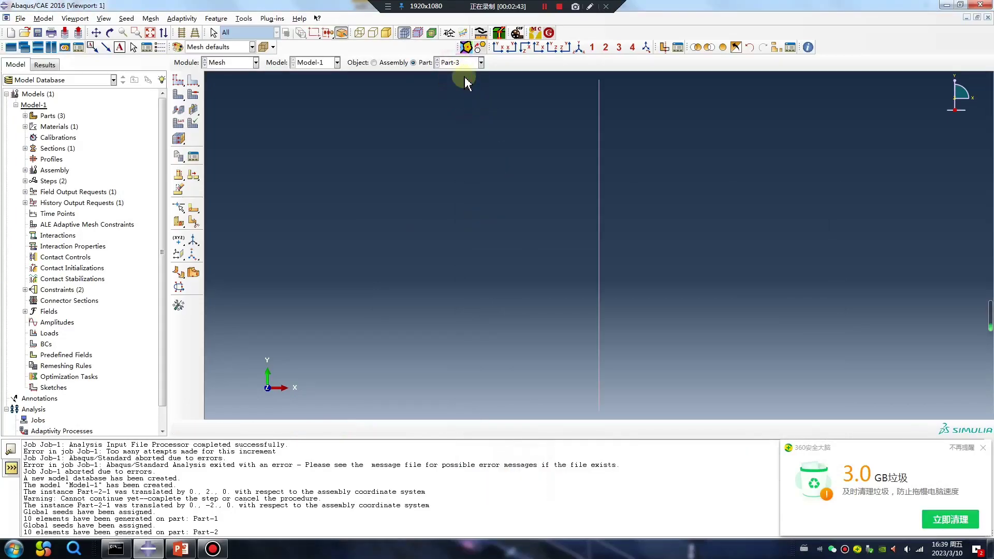
pyautogui.click(184, 113)
pyautogui.middleClick(267, 123)
pyautogui.click(179, 123)
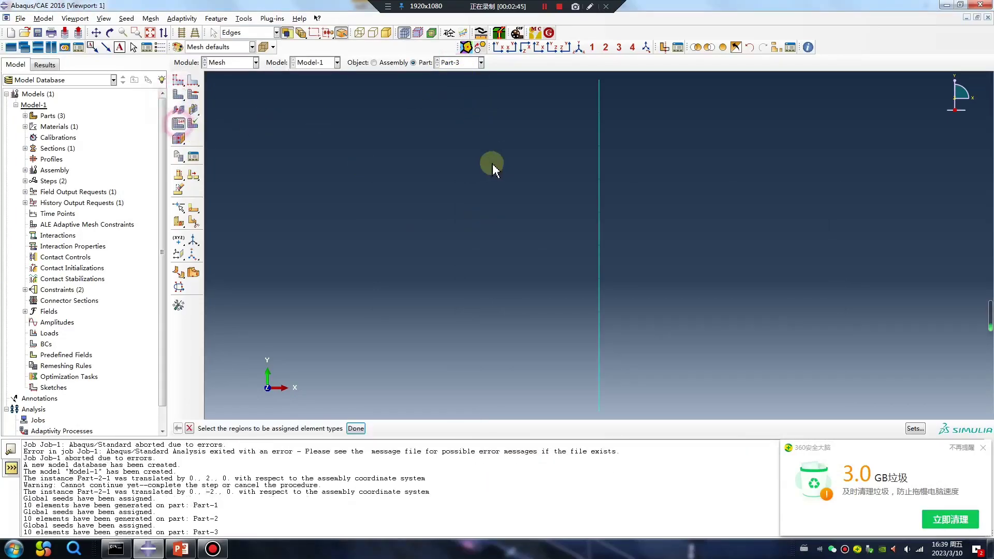
pyautogui.moveTo(492, 165); pyautogui.dragTo(770, 294)
pyautogui.click(466, 62)
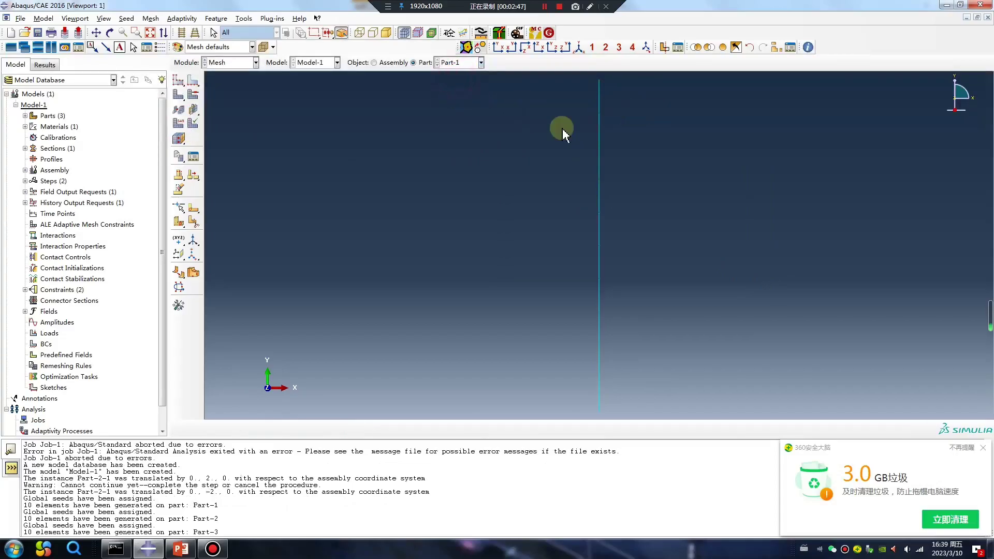
pyautogui.click(466, 62)
pyautogui.click(462, 84)
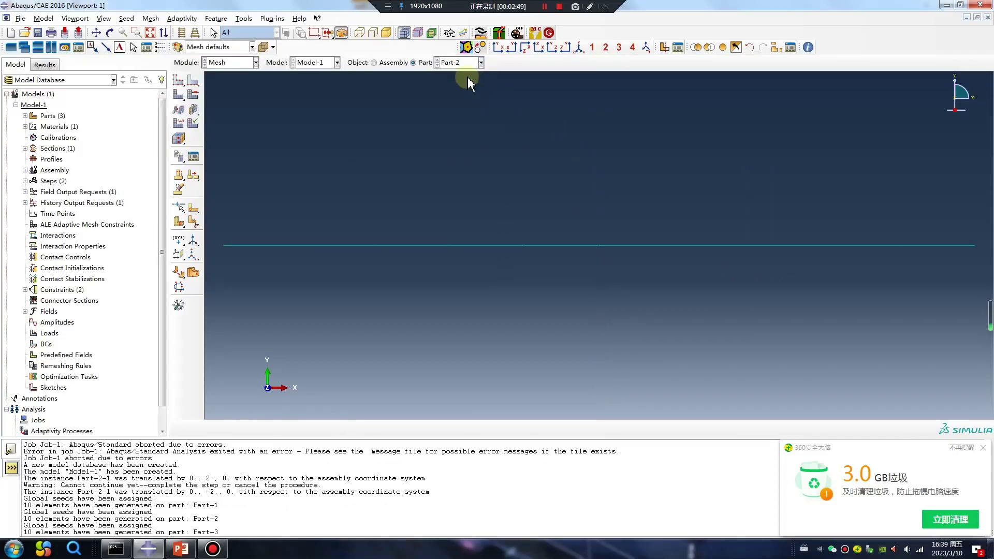
pyautogui.click(465, 95)
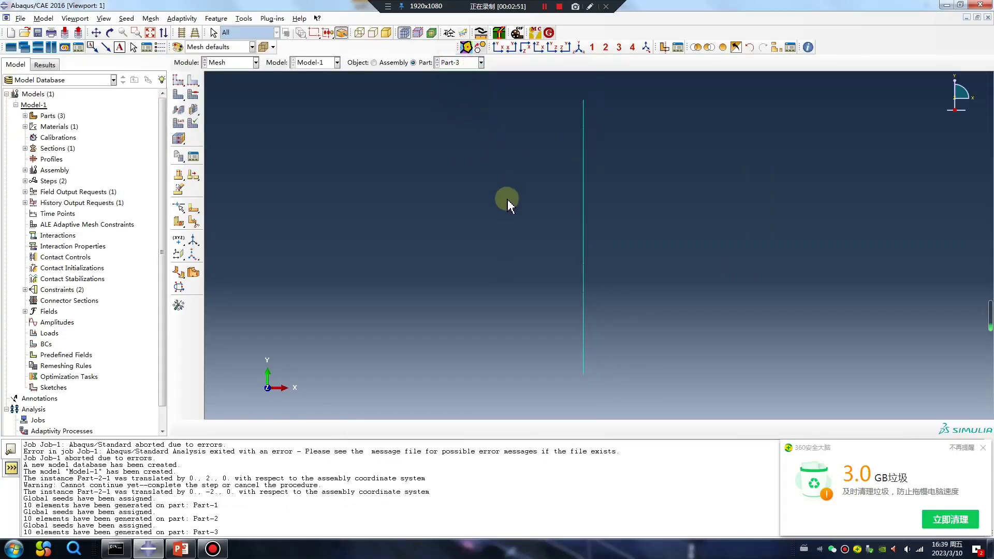
pyautogui.click(467, 62)
# - Re-select the beams of Part-1 and Part-2 as element-type regions
pyautogui.click(179, 123)
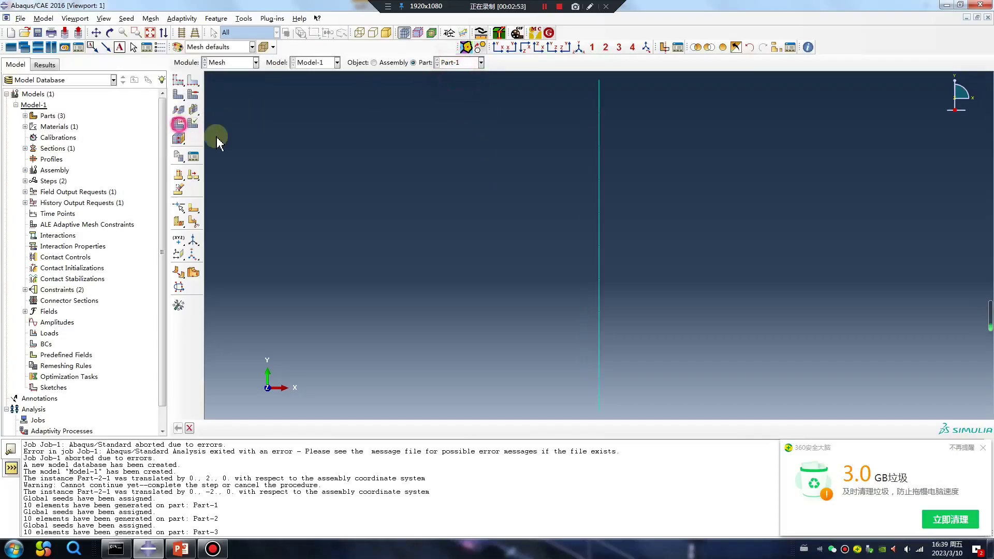
pyautogui.click(599, 209)
pyautogui.middleClick(735, 295)
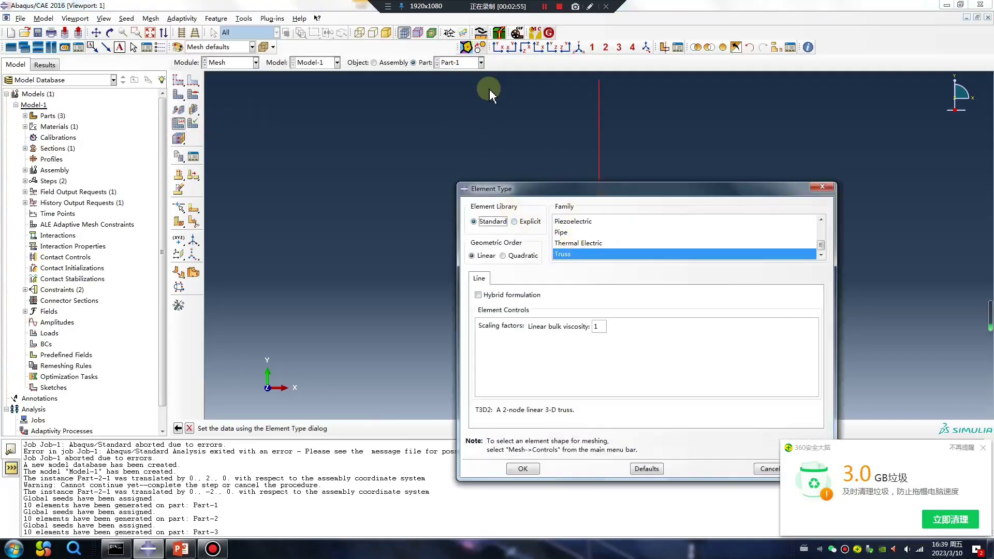
pyautogui.click(462, 62)
pyautogui.click(458, 85)
pyautogui.click(186, 114)
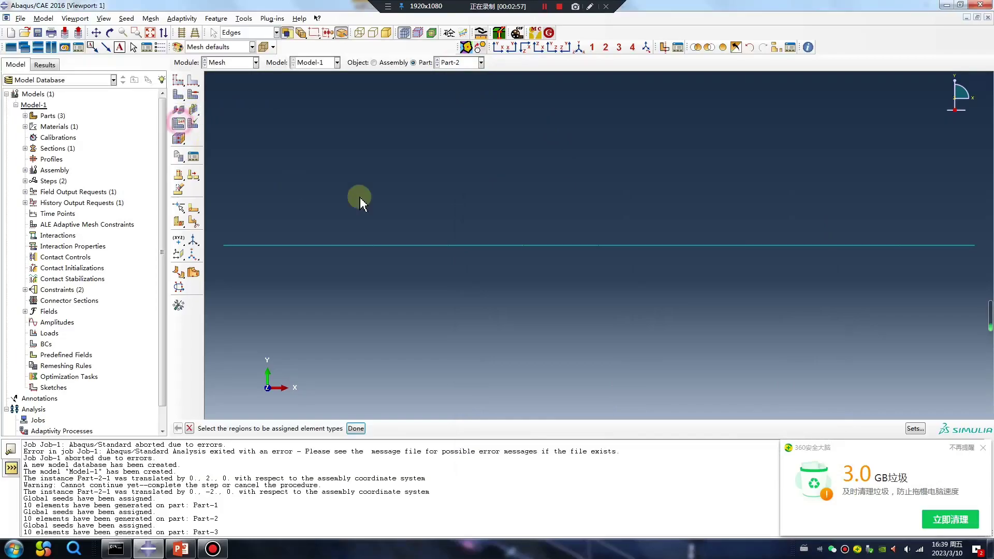
pyautogui.moveTo(358, 201); pyautogui.dragTo(569, 308)
pyautogui.middleClick(568, 308)
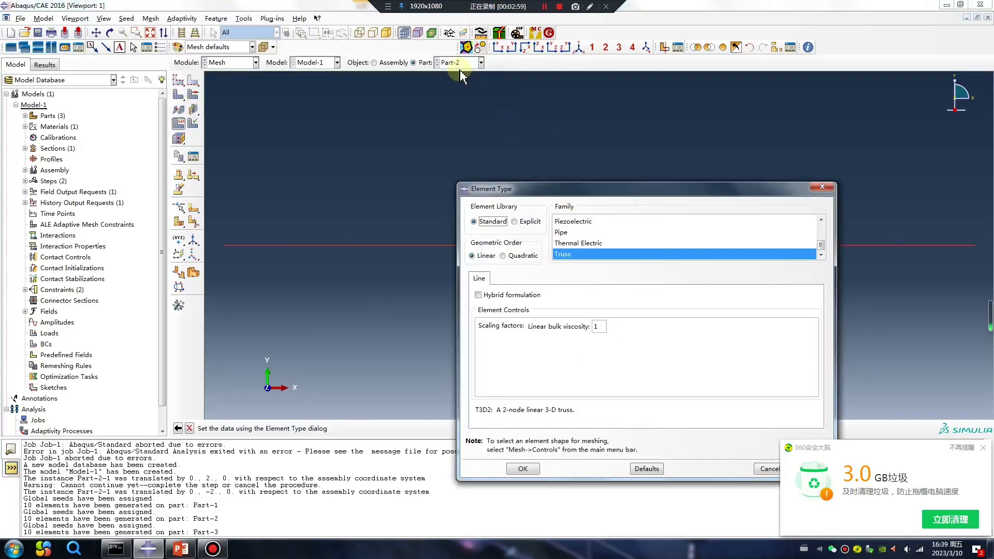
# - Assign the Truss element family to Part-3's vertical beam
pyautogui.click(462, 63)
pyautogui.click(462, 106)
pyautogui.click(179, 123)
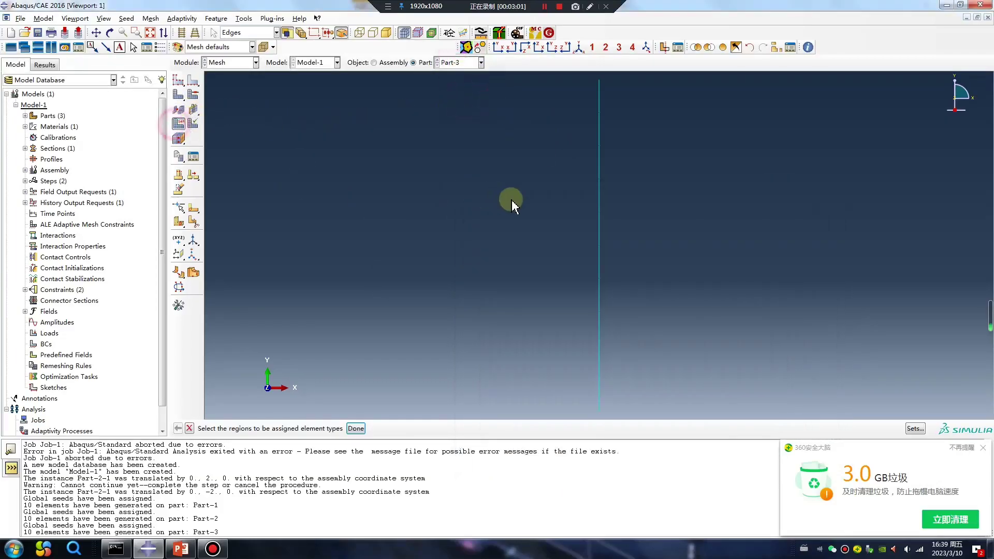
pyautogui.middleClick(711, 278)
pyautogui.click(576, 256)
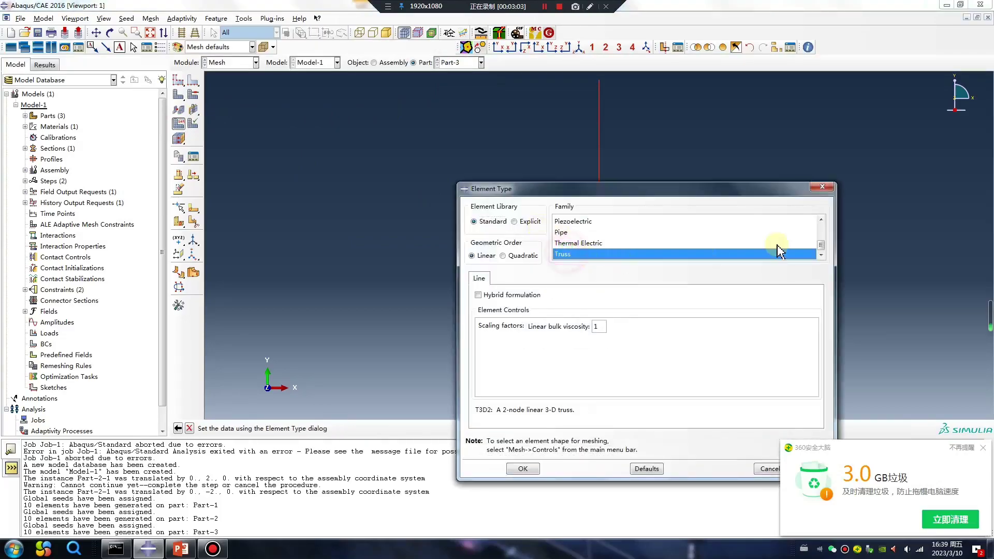
pyautogui.click(523, 469)
pyautogui.click(233, 62)
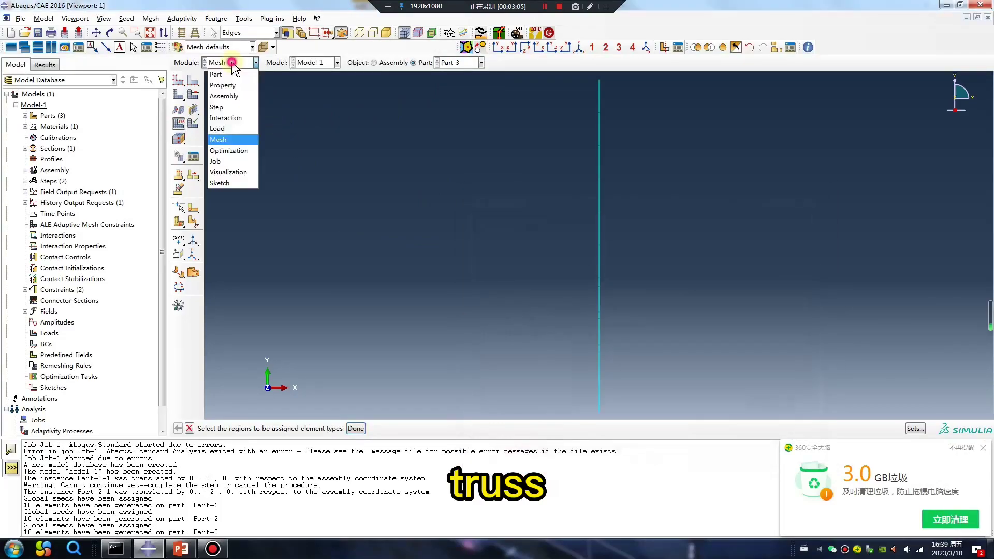
# - In the Load module create BC-1, an Encastre boundary condition on the frame's bottom-right base
pyautogui.click(228, 130)
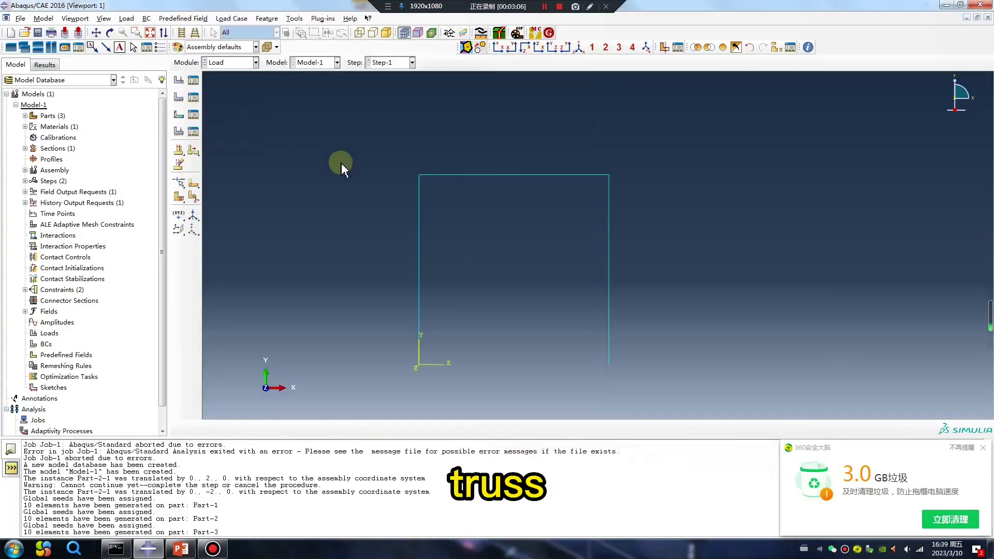
pyautogui.click(180, 99)
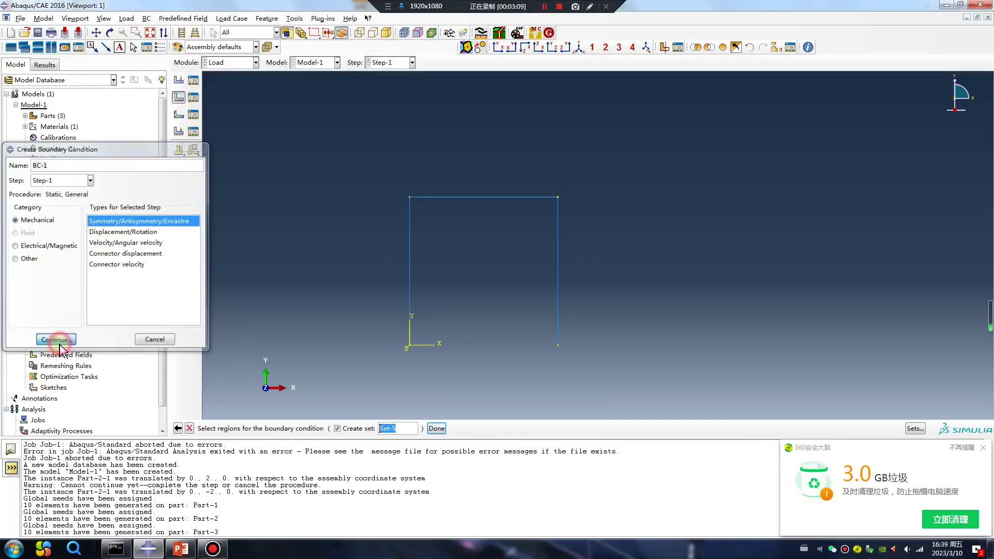
pyautogui.click(56, 340)
pyautogui.click(559, 345)
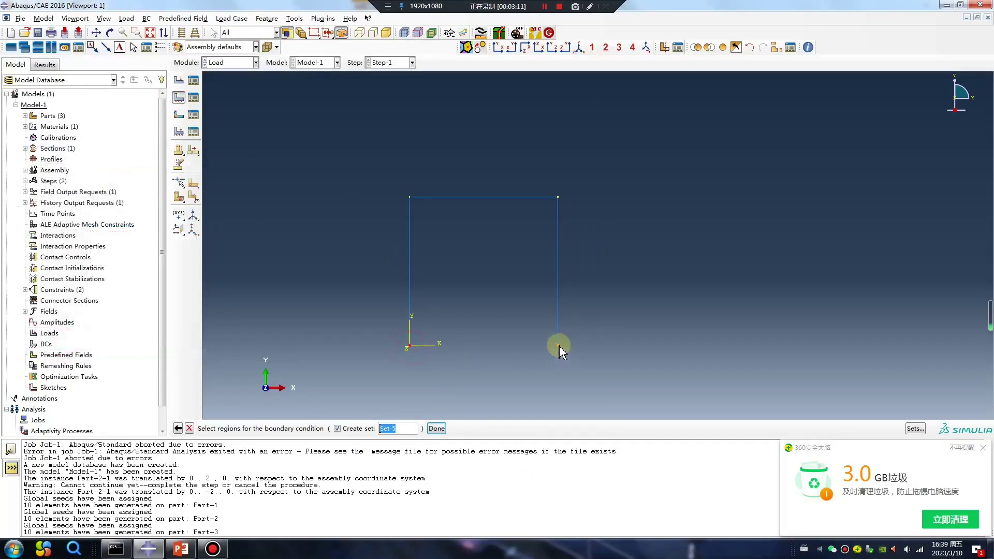
pyautogui.middleClick(509, 355)
pyautogui.click(20, 341)
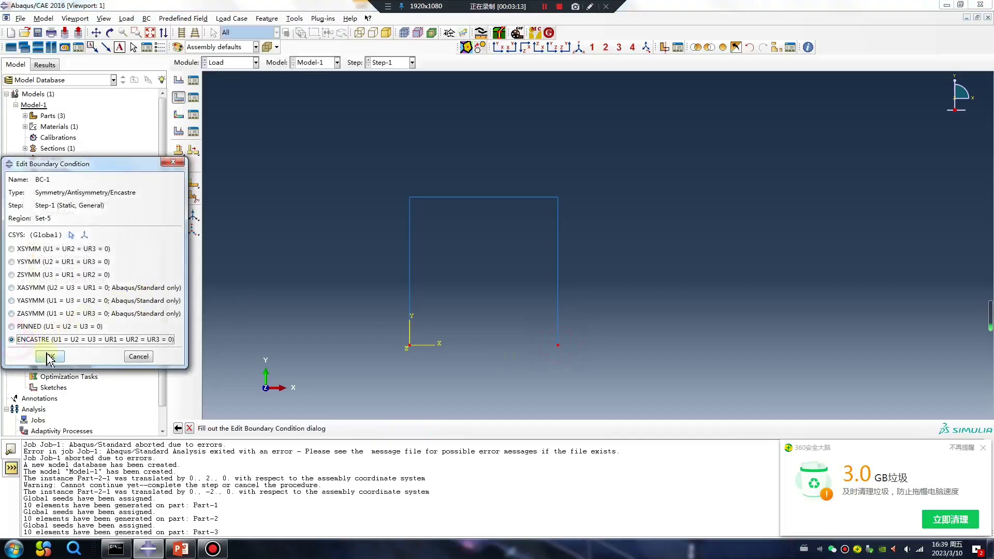
pyautogui.click(50, 356)
# - Create node set Set-force containing the middle node of the top beam
pyautogui.click(295, 19)
pyautogui.moveTo(301, 54)
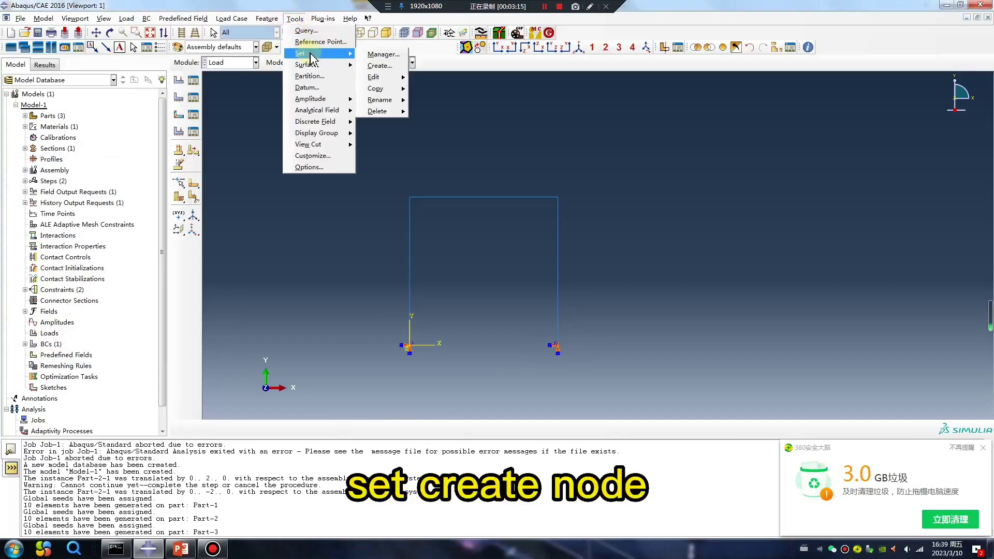
pyautogui.click(374, 64)
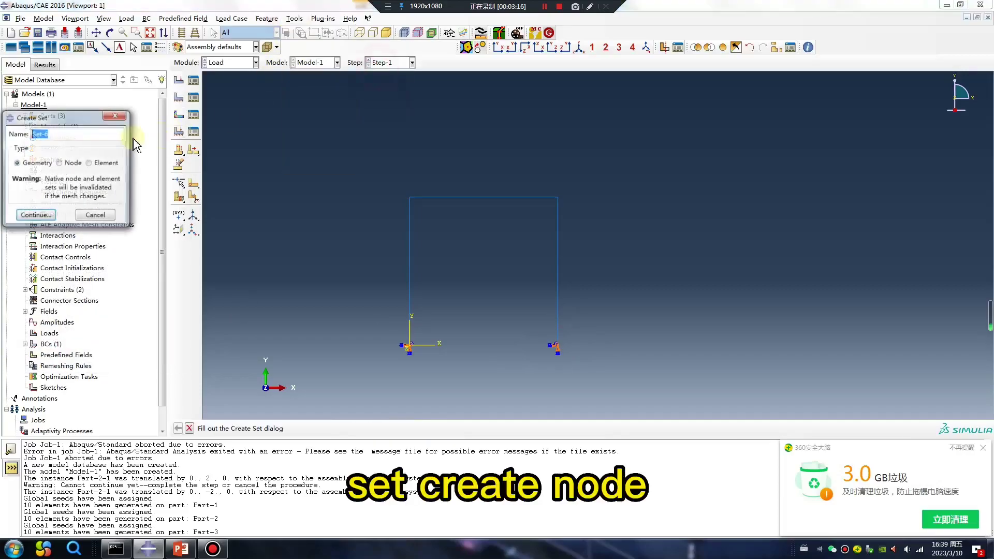
pyautogui.doubleClick(55, 137)
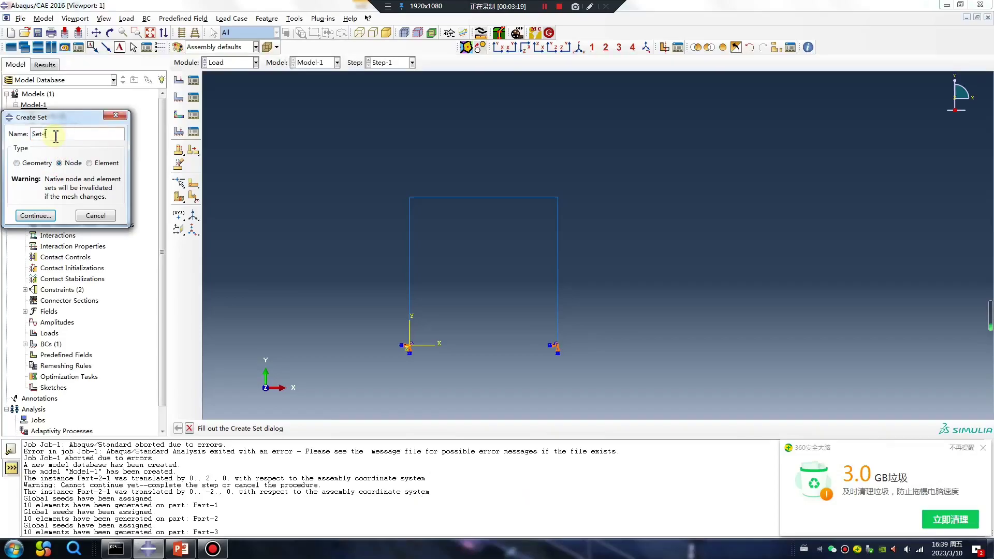
pyautogui.click(49, 218)
pyautogui.click(484, 198)
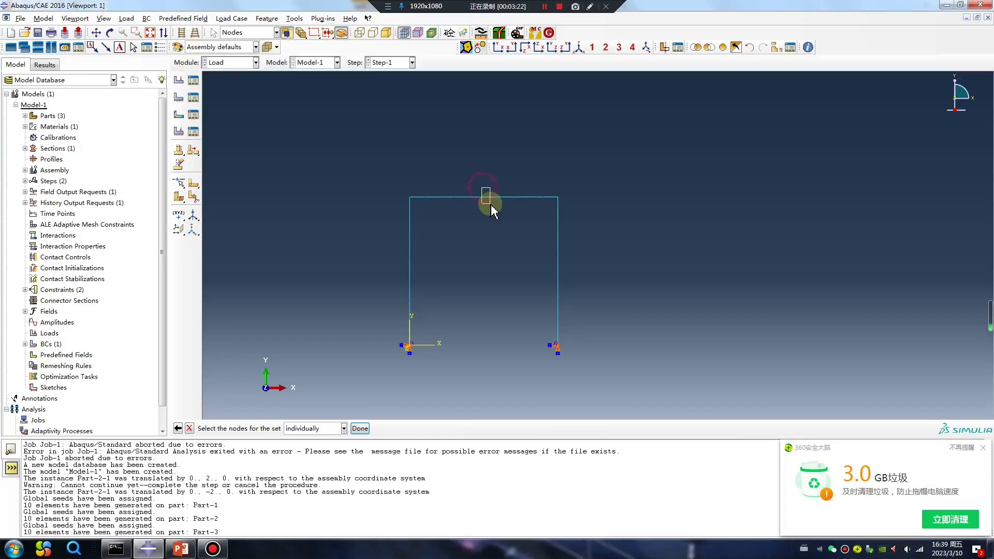
pyautogui.click(361, 429)
pyautogui.click(179, 81)
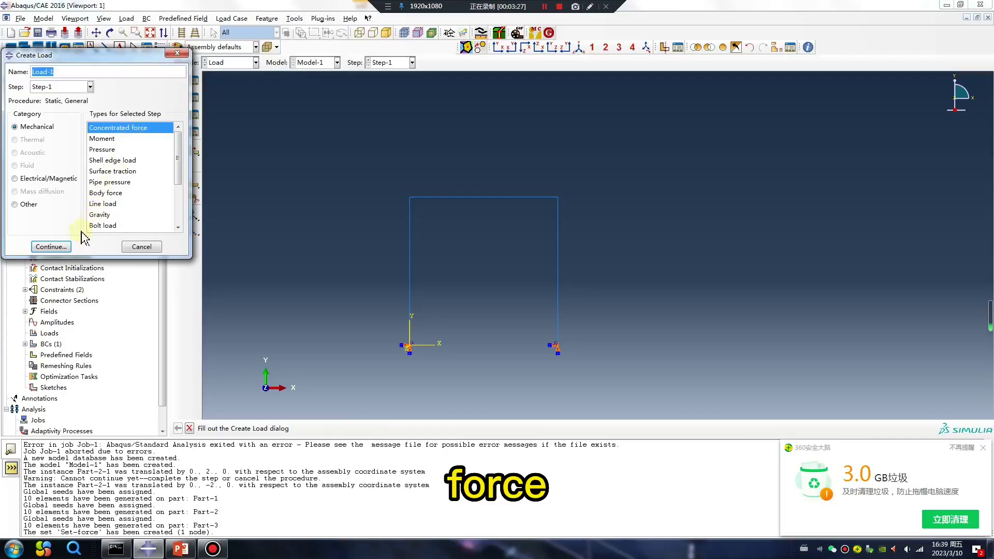
# - Create Load-1, a concentrated force with CF2 = -10 on Set-force
pyautogui.click(50, 247)
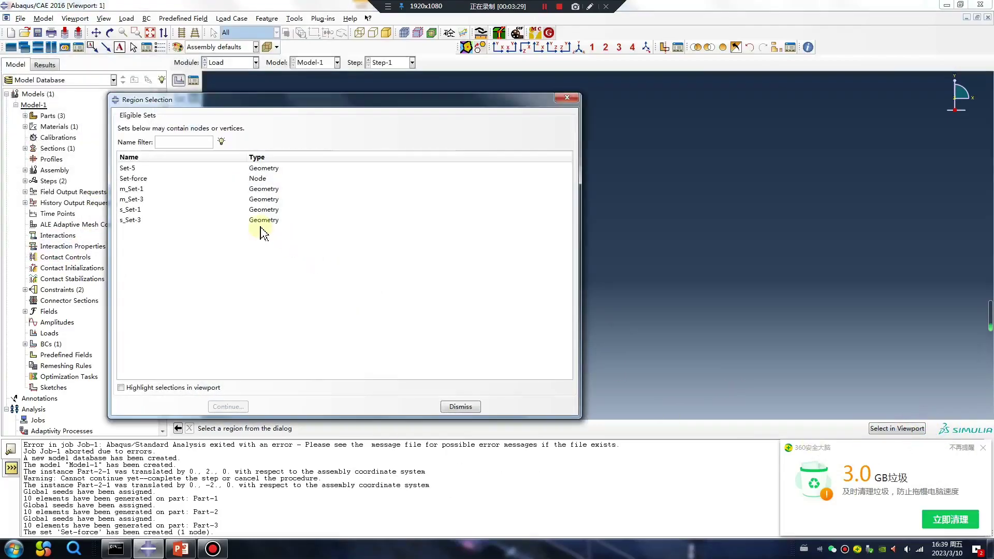
pyautogui.click(132, 179)
pyautogui.click(227, 406)
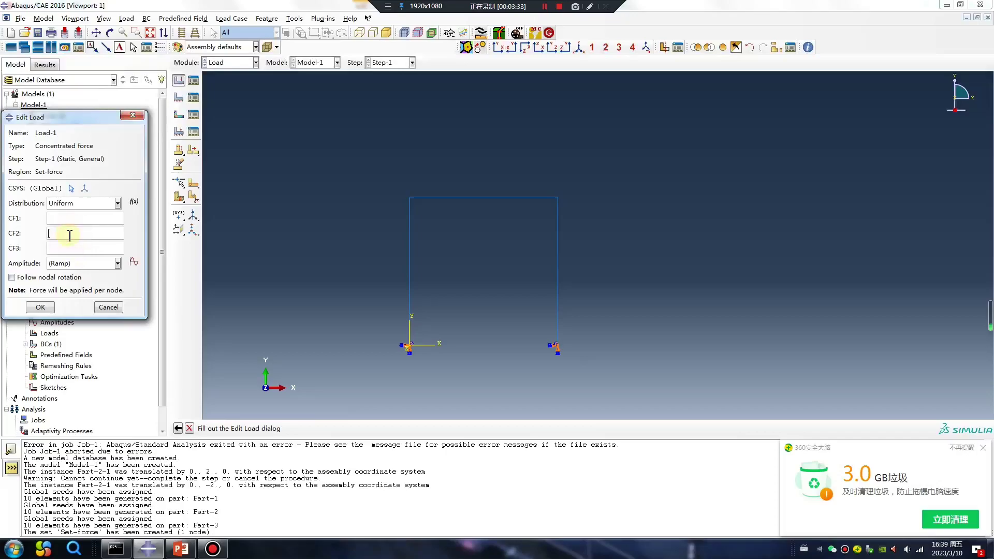
pyautogui.write('-10')
pyautogui.click(41, 309)
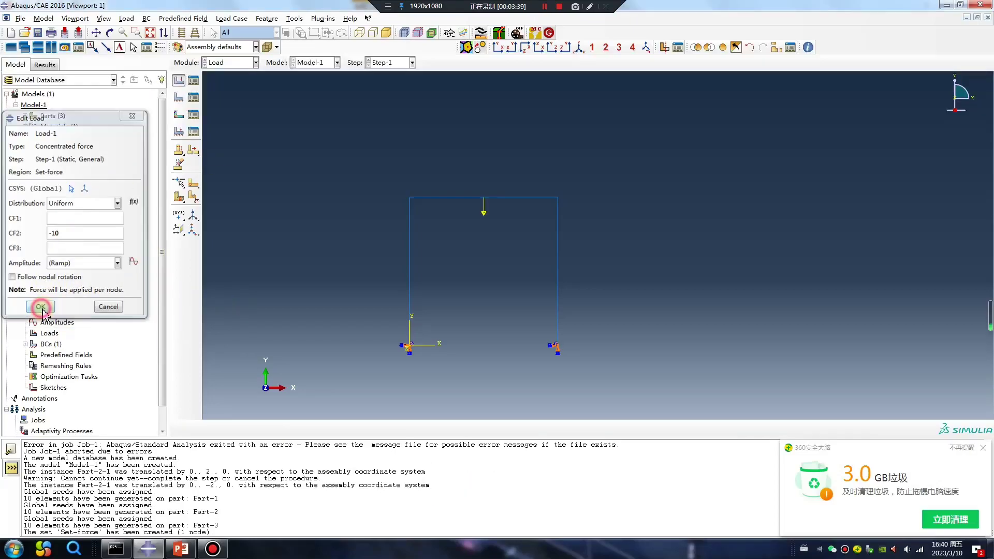
pyautogui.click(233, 62)
# - In the Job module create Job-1 with default settings
pyautogui.click(230, 163)
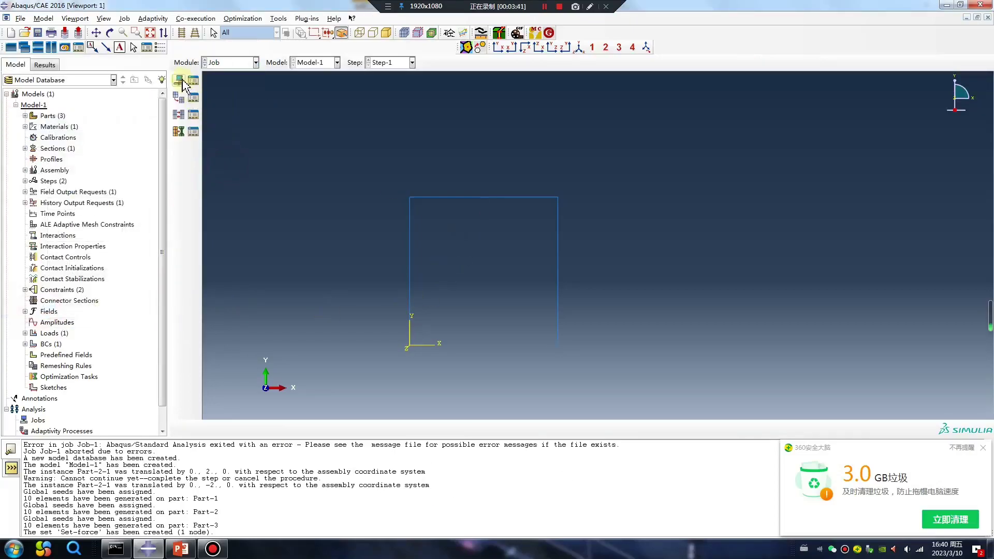
pyautogui.click(179, 80)
pyautogui.click(396, 387)
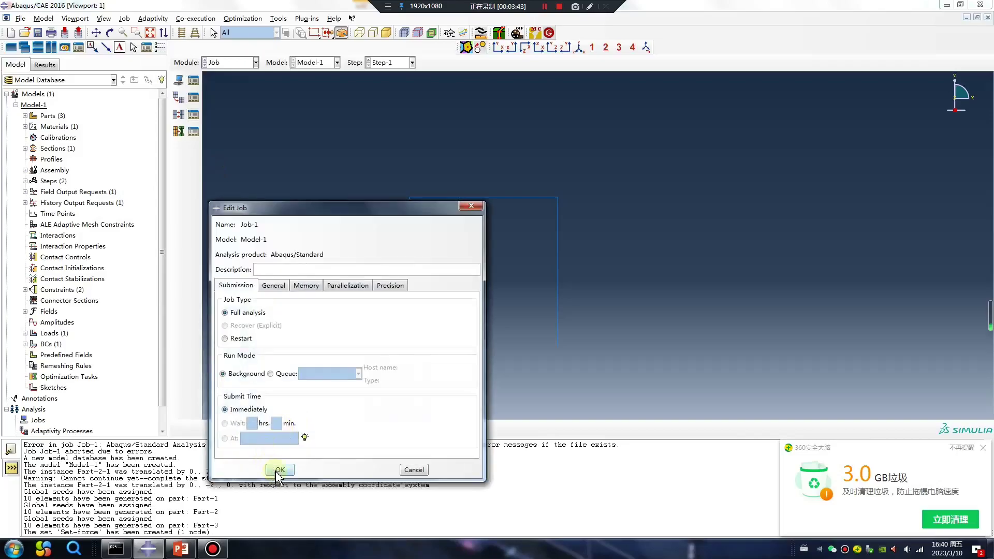
pyautogui.click(282, 465)
# - Submit Job-1 from the Job Manager, overwriting existing files
pyautogui.click(192, 81)
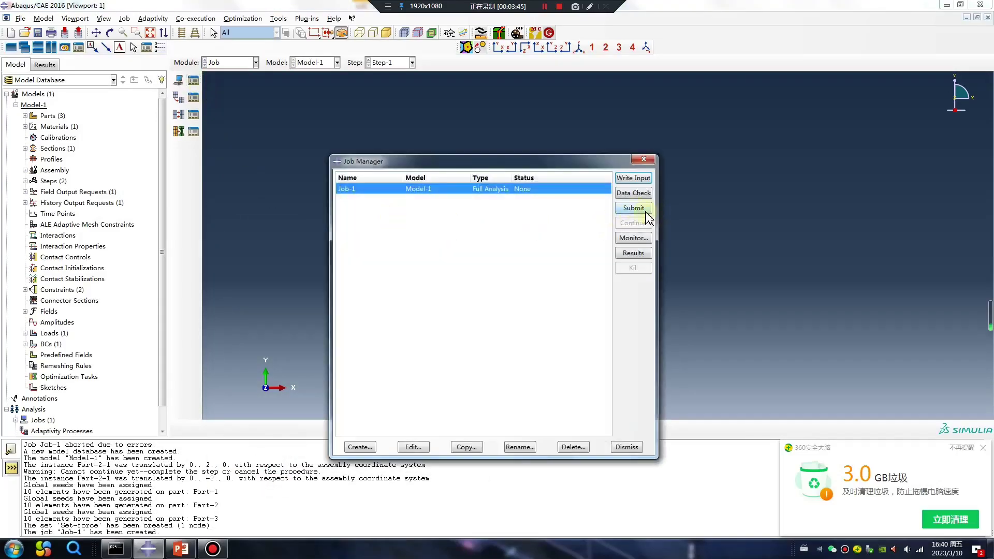
pyautogui.click(633, 209)
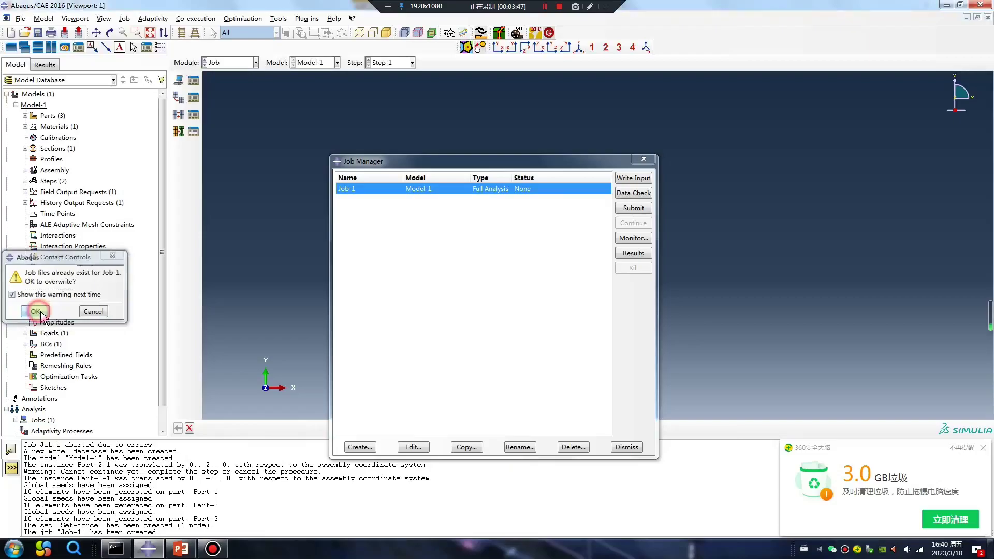
pyautogui.click(41, 313)
pyautogui.click(983, 450)
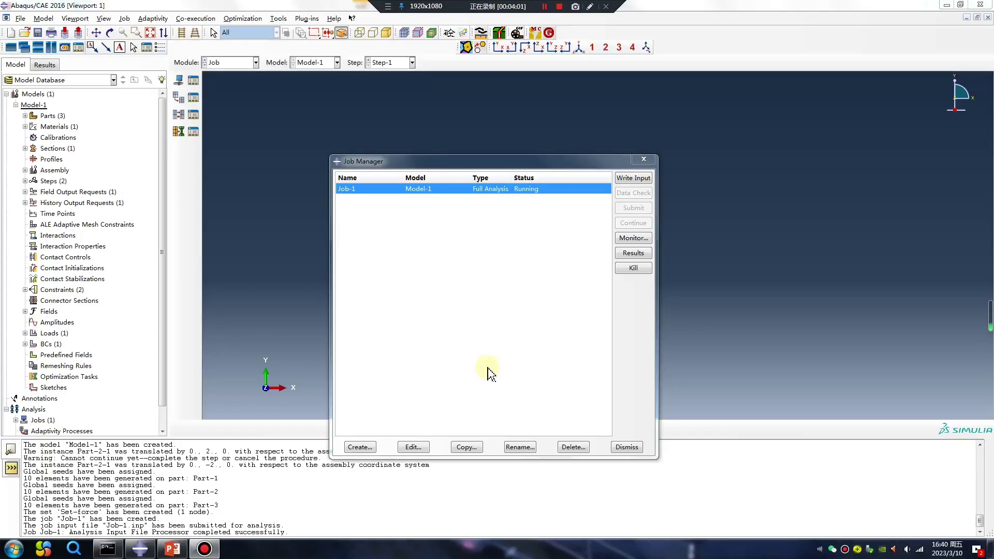
# - Monitor Job-1 and highlight the 'too many attempts' error message
pyautogui.click(631, 239)
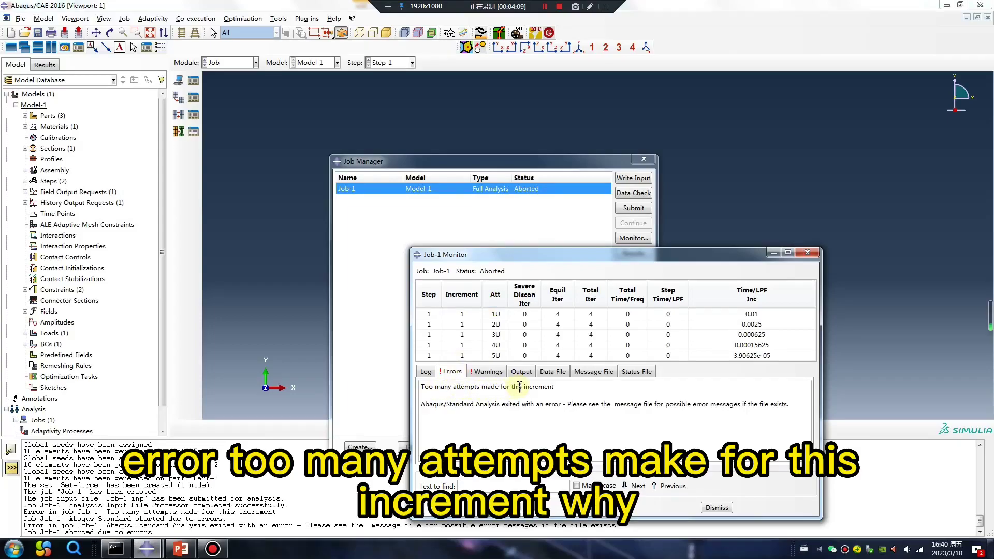
pyautogui.moveTo(561, 387); pyautogui.dragTo(424, 388)
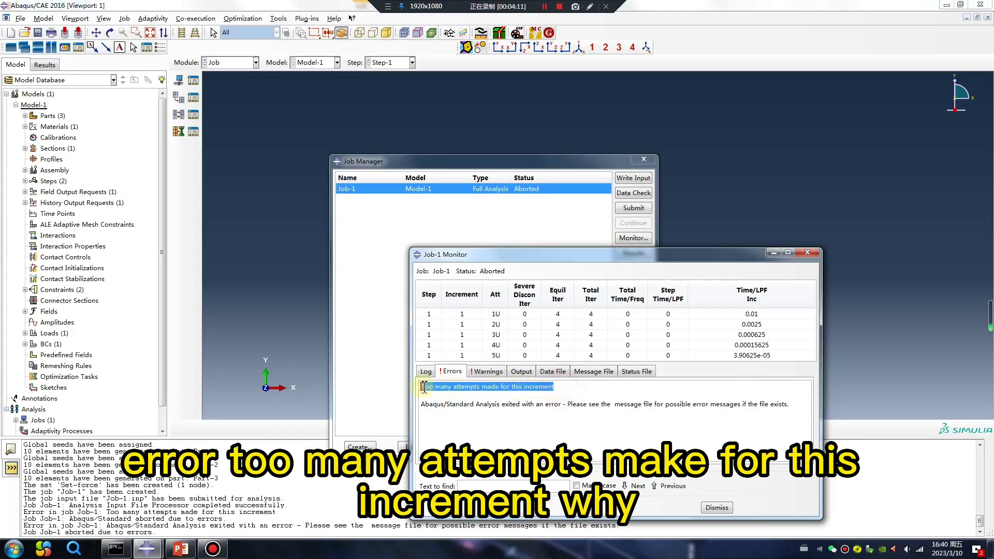
# - Switch to Property, then to Load to review the loaded frame
pyautogui.click(234, 63)
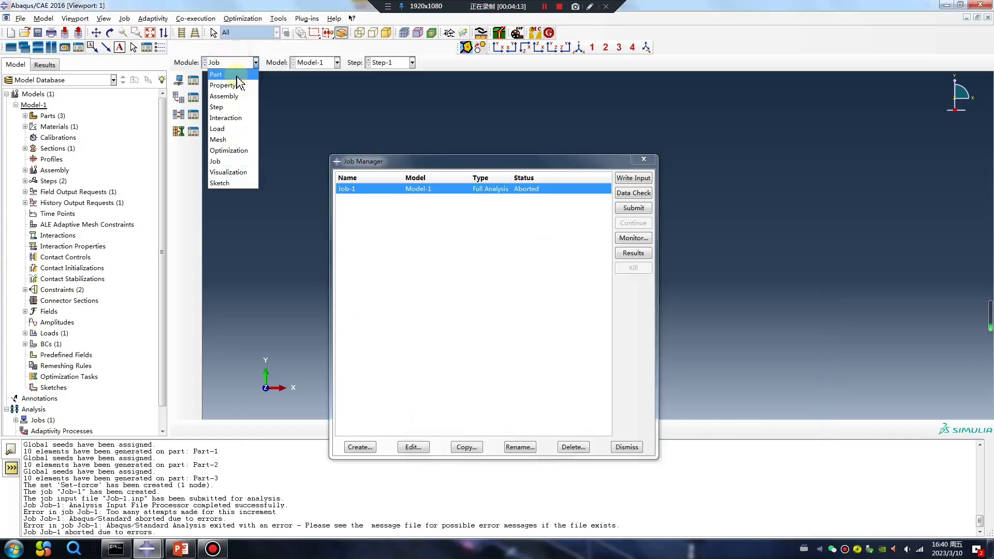
pyautogui.click(226, 86)
pyautogui.click(231, 62)
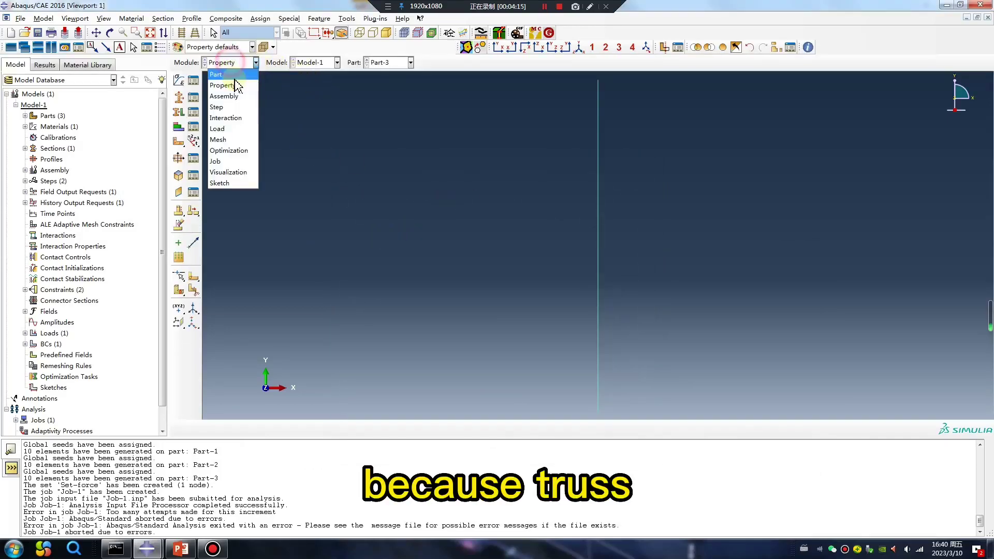
pyautogui.click(226, 129)
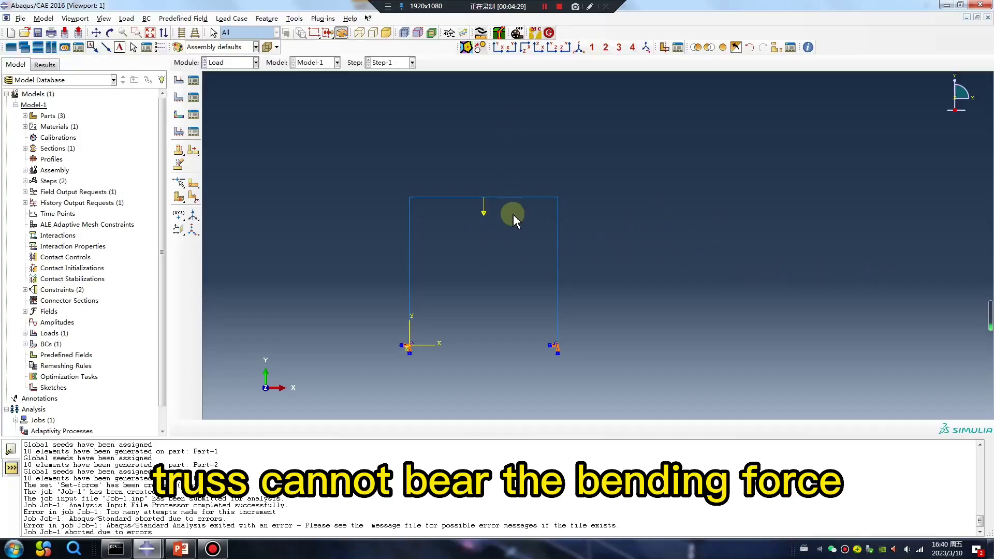
# - Return to Property and begin assigning a section to Part-3 by picking regions directly
pyautogui.click(231, 63)
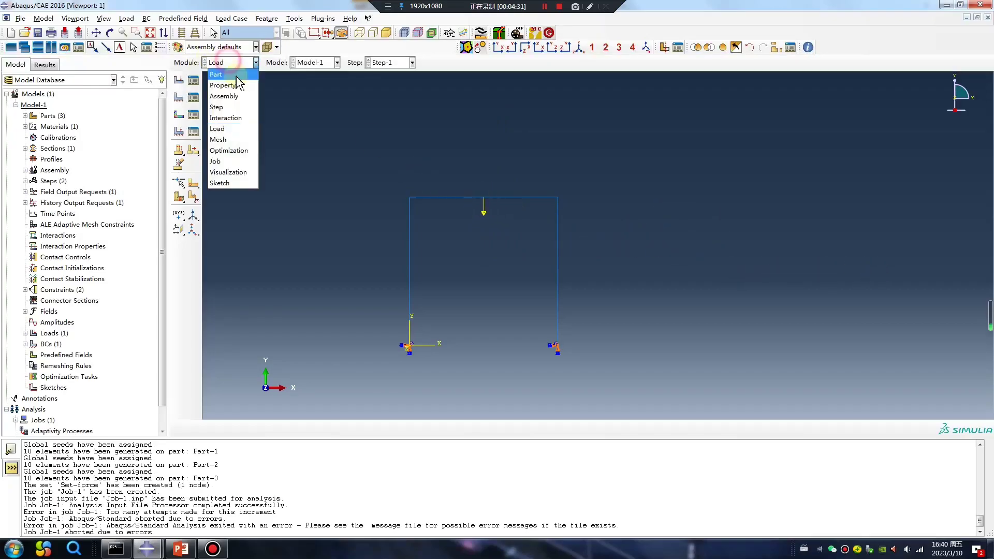
pyautogui.click(230, 84)
pyautogui.click(179, 113)
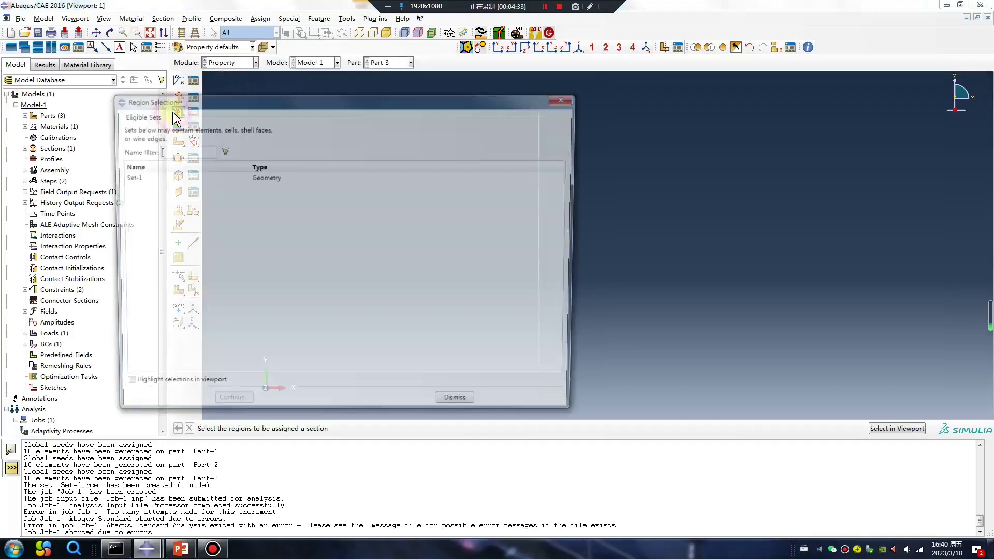
pyautogui.click(570, 99)
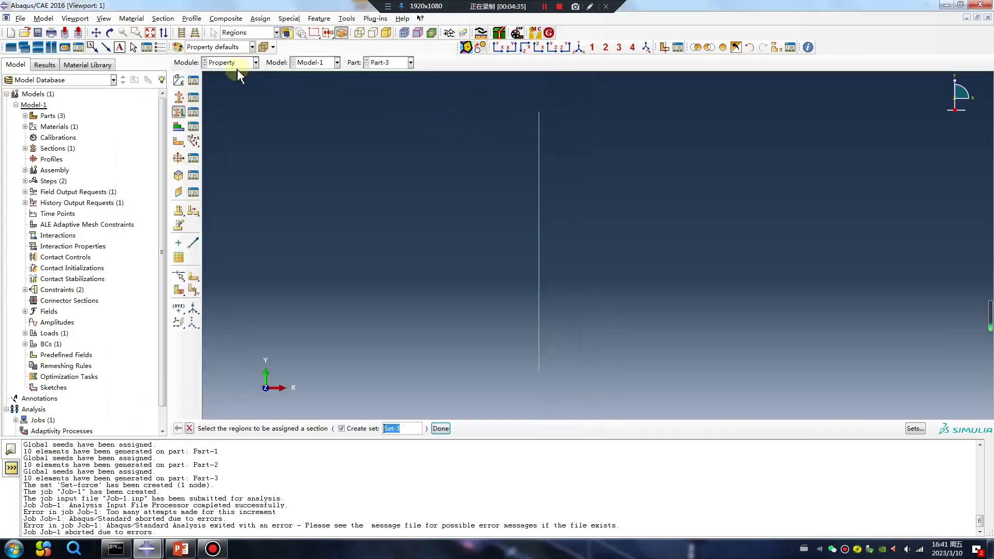
# - Create beam Section-2 with a new circular Profile-1
pyautogui.click(179, 99)
pyautogui.click(14, 171)
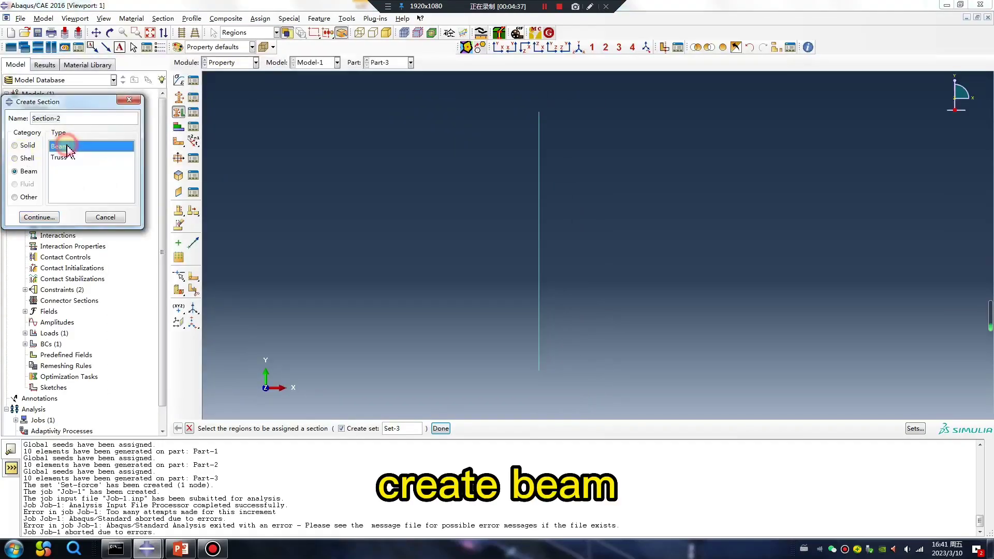
pyautogui.click(35, 217)
pyautogui.click(280, 128)
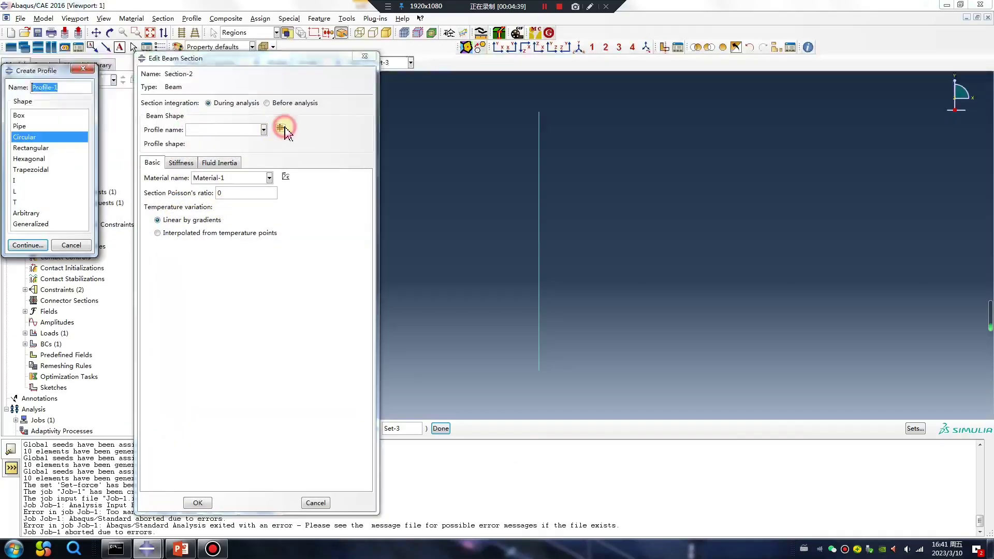
pyautogui.click(41, 248)
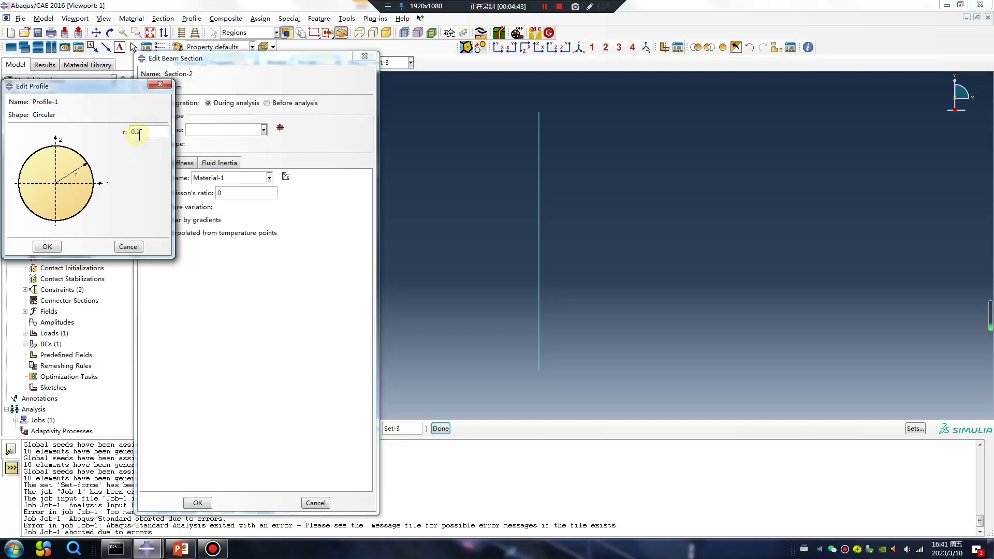
pyautogui.click(48, 247)
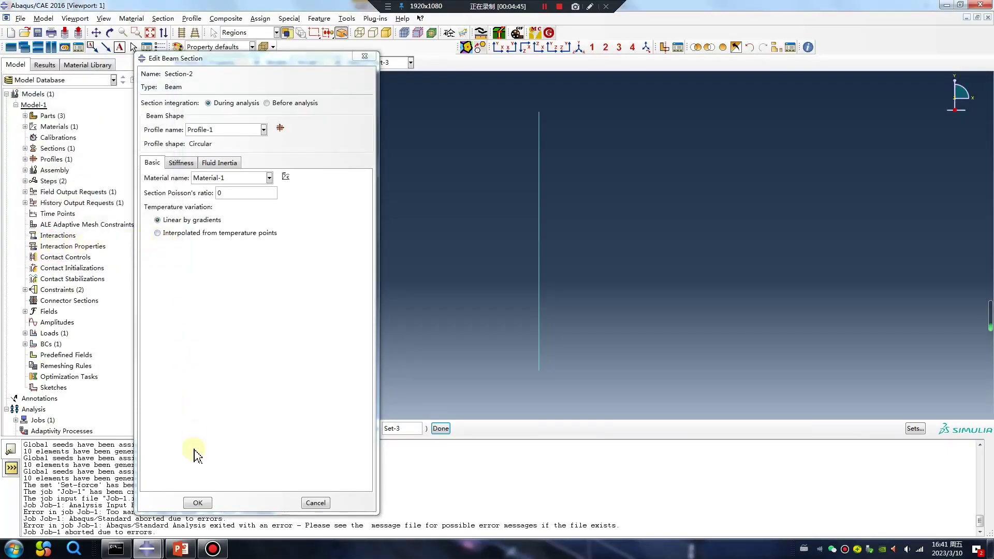
pyautogui.click(197, 503)
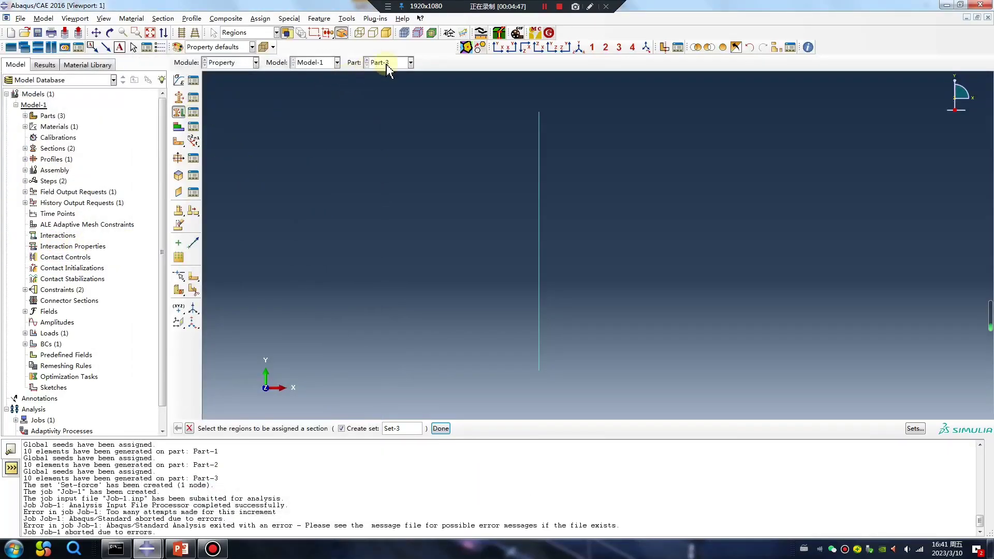
# - Change Part-1's section assignment on Set-1 from the truss section to Section-2
pyautogui.click(382, 62)
pyautogui.click(195, 113)
pyautogui.doubleClick(159, 260)
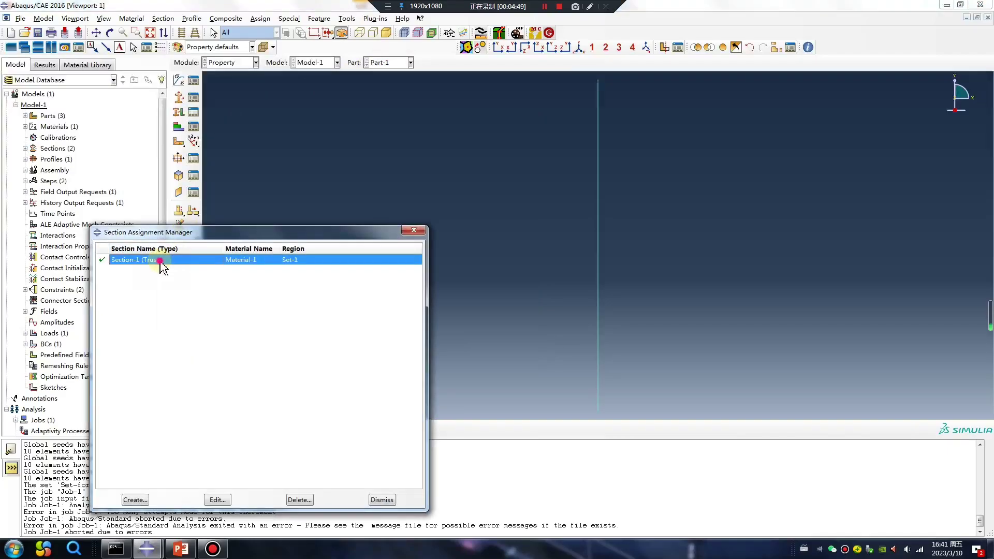
pyautogui.click(62, 163)
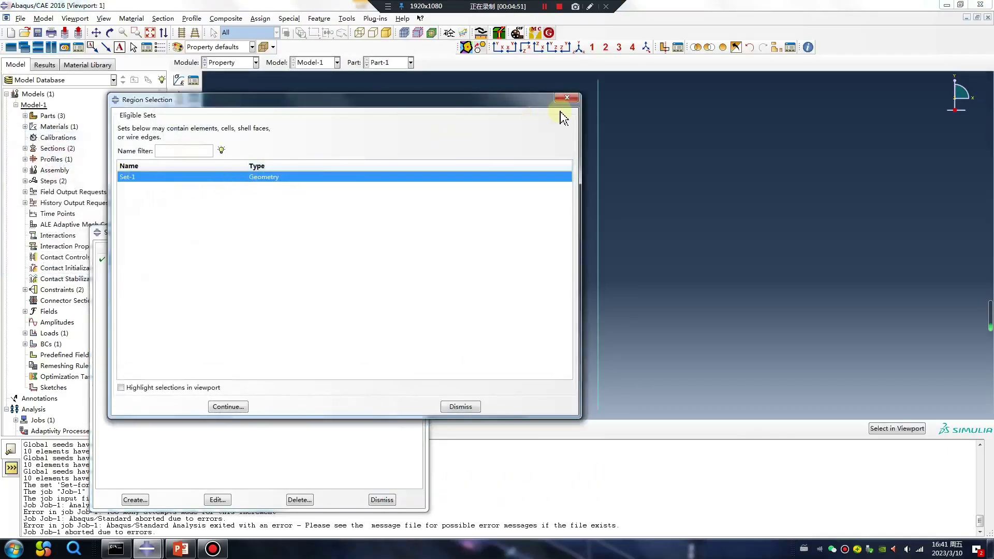
pyautogui.click(567, 101)
pyautogui.doubleClick(155, 261)
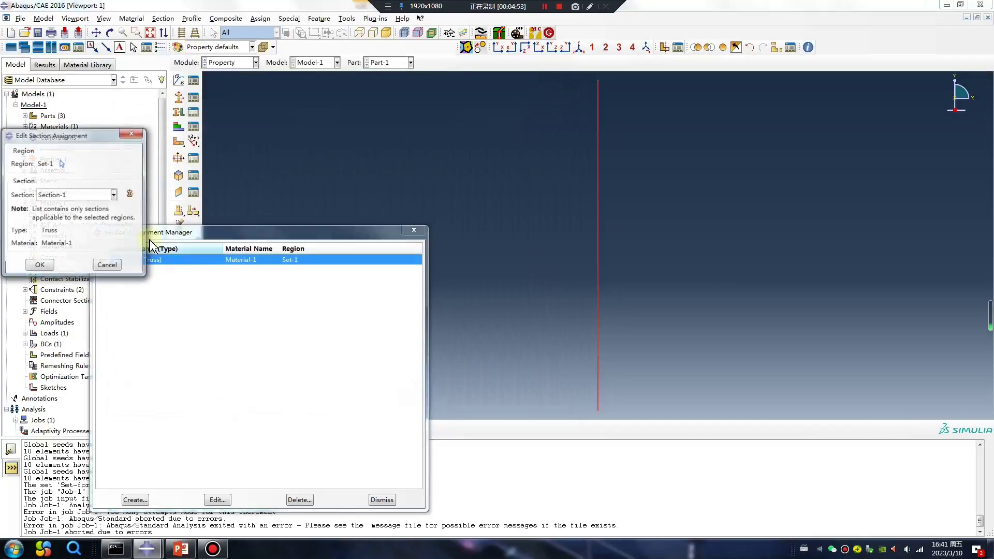
pyautogui.click(60, 196)
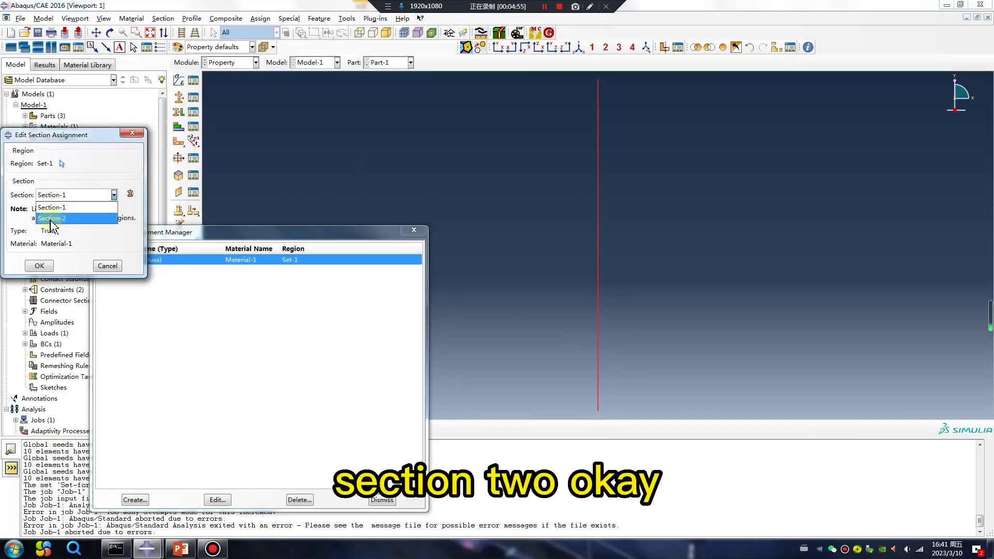
pyautogui.click(50, 219)
pyautogui.click(40, 266)
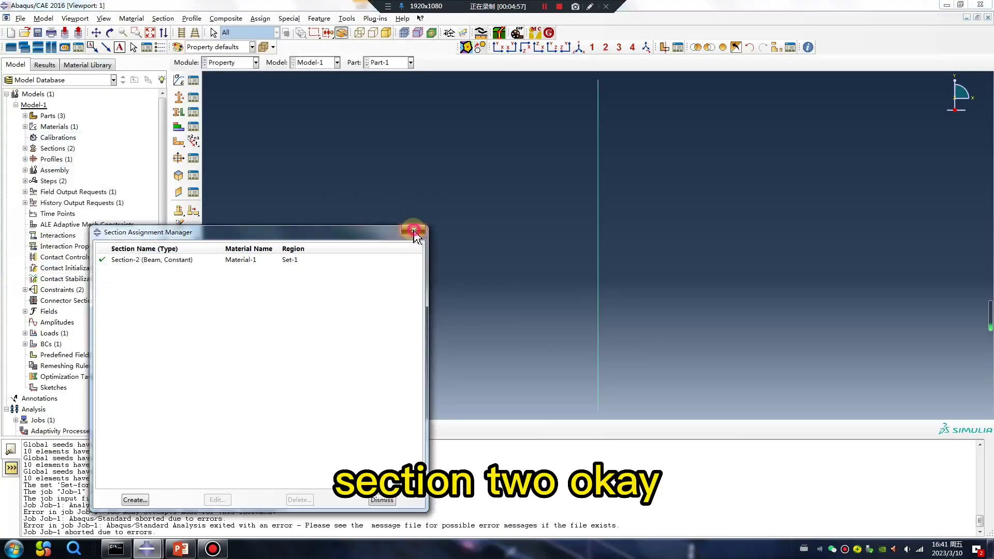
pyautogui.click(414, 230)
# - Assign a beam orientation with default n1 to Part-1's vertical beam
pyautogui.click(193, 143)
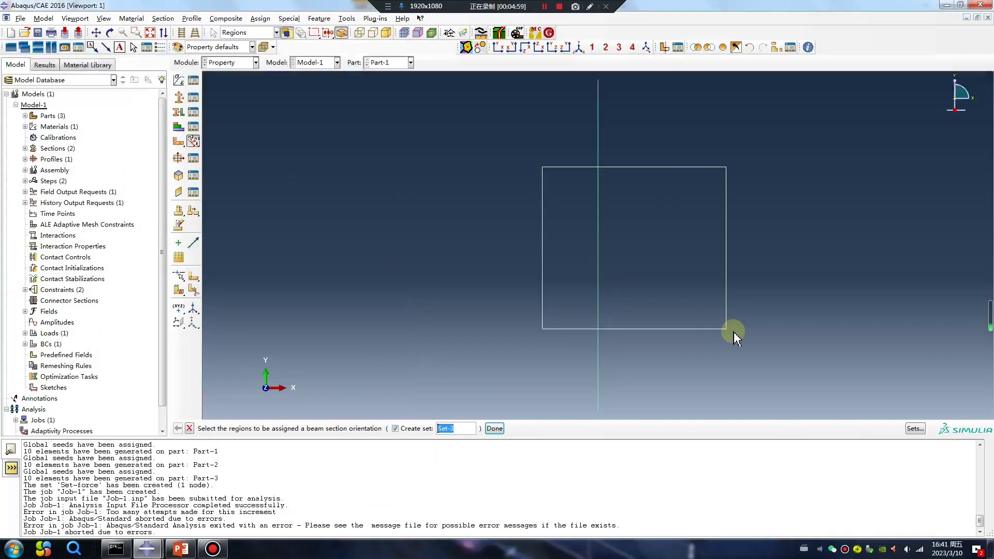
pyautogui.moveTo(543, 167); pyautogui.dragTo(732, 334)
pyautogui.middleClick(504, 340)
pyautogui.middleClick(409, 371)
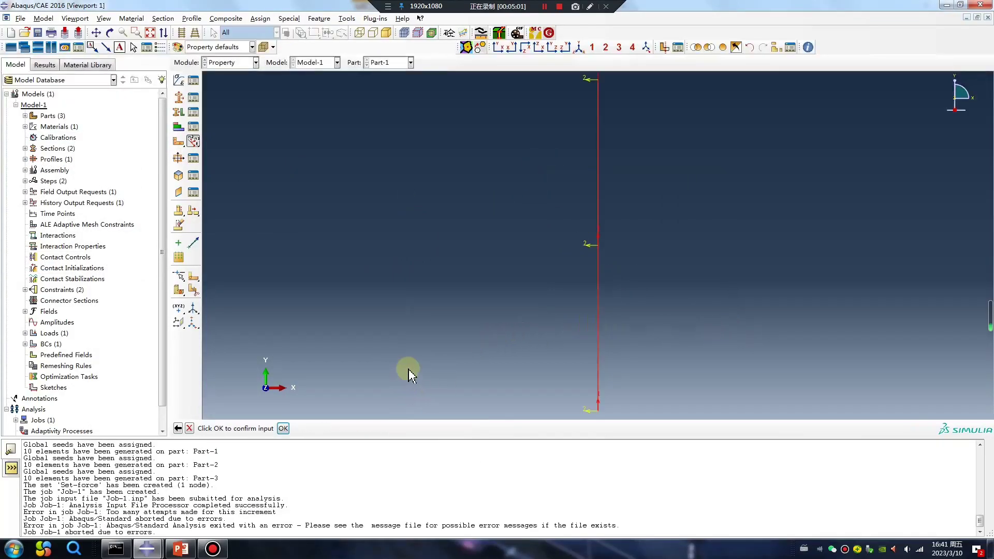
pyautogui.middleClick(409, 371)
# - Change Part-2's section assignment to beam Section-2
pyautogui.click(396, 65)
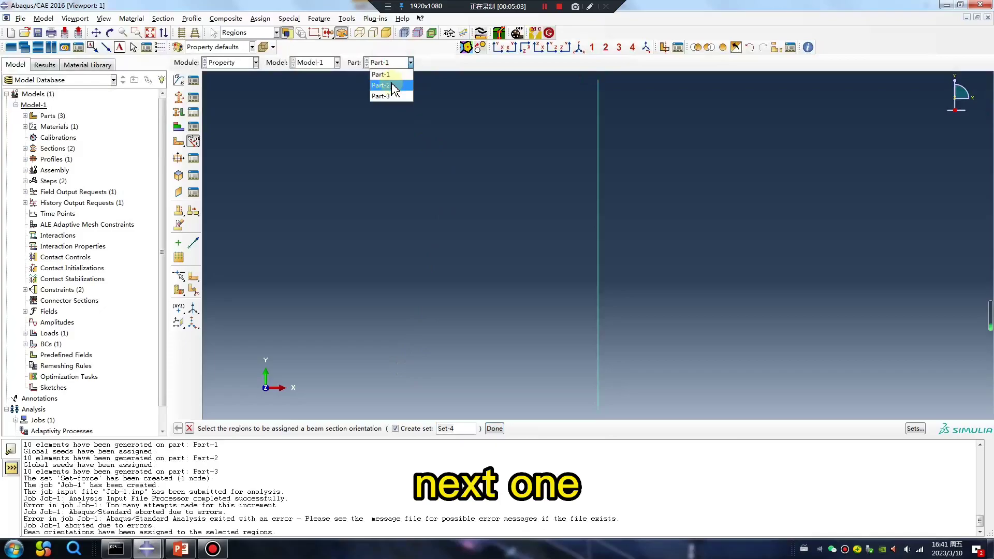
pyautogui.click(380, 84)
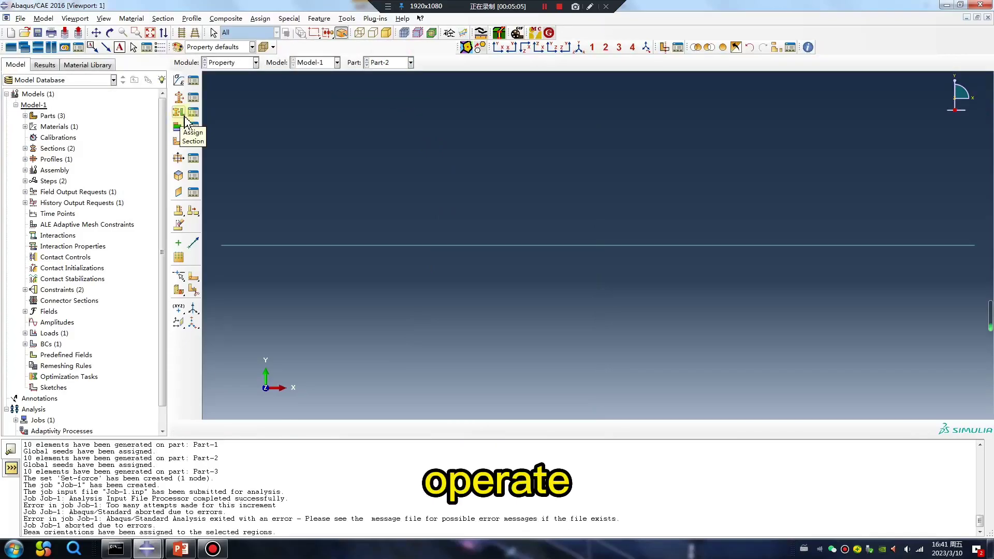
pyautogui.click(194, 127)
pyautogui.doubleClick(163, 266)
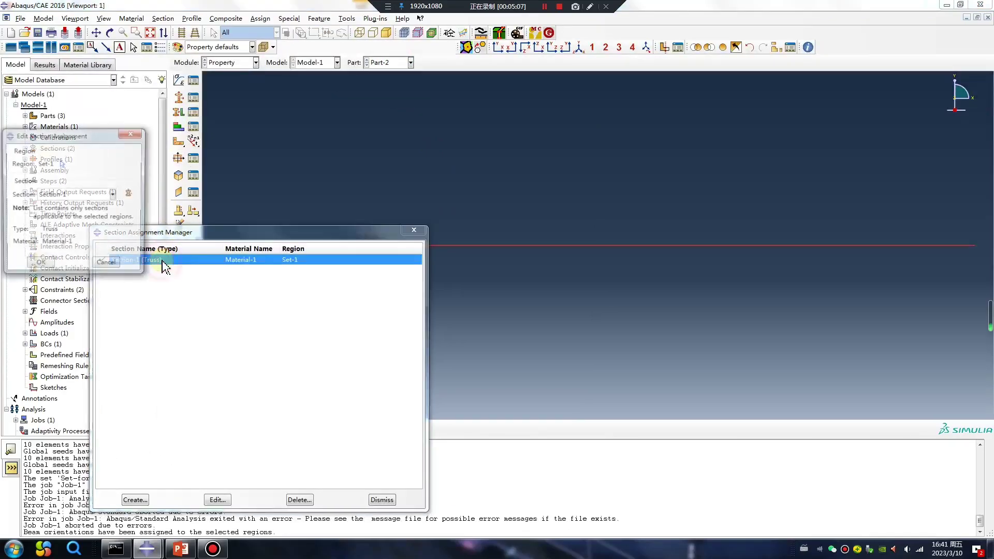
pyautogui.click(78, 195)
pyautogui.click(62, 214)
pyautogui.click(39, 266)
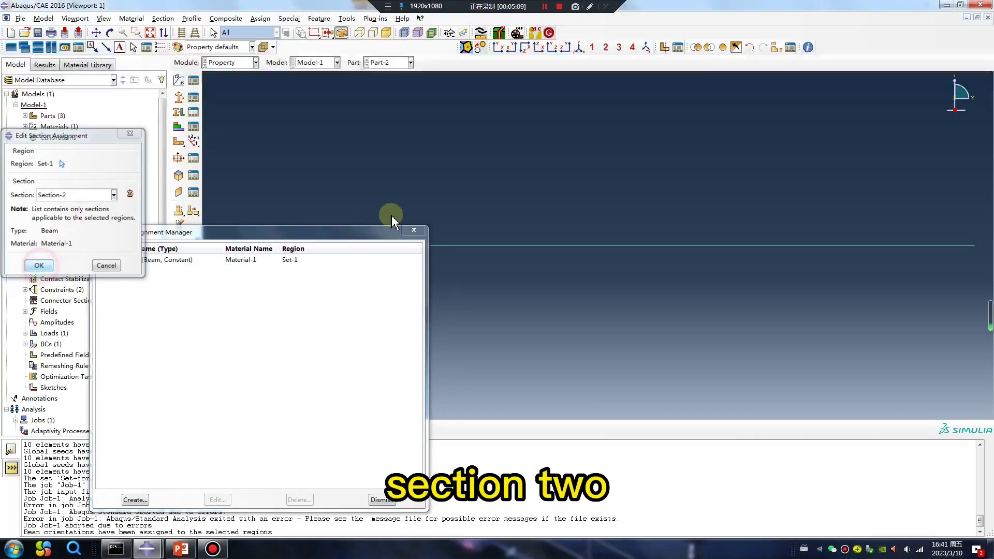
pyautogui.click(413, 231)
# - Assign a beam orientation with default n1 to Part-2's horizontal beam
pyautogui.click(193, 142)
pyautogui.click(430, 247)
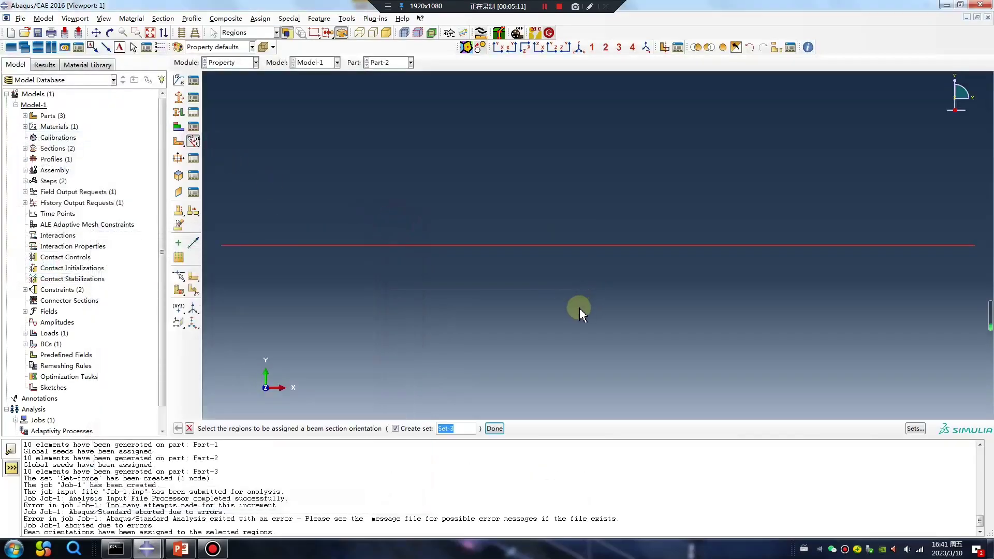
pyautogui.middleClick(580, 309)
pyautogui.press('Return')
pyautogui.middleClick(457, 317)
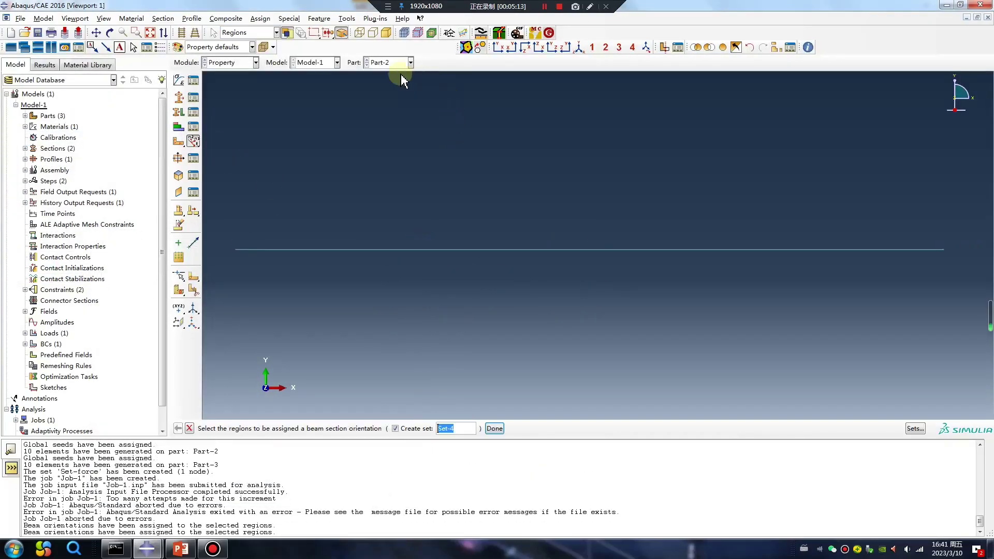
# - Change Part-3's section assignment to Section-2, discarding an abandoned new assignment
pyautogui.click(411, 62)
pyautogui.click(388, 97)
pyautogui.click(178, 113)
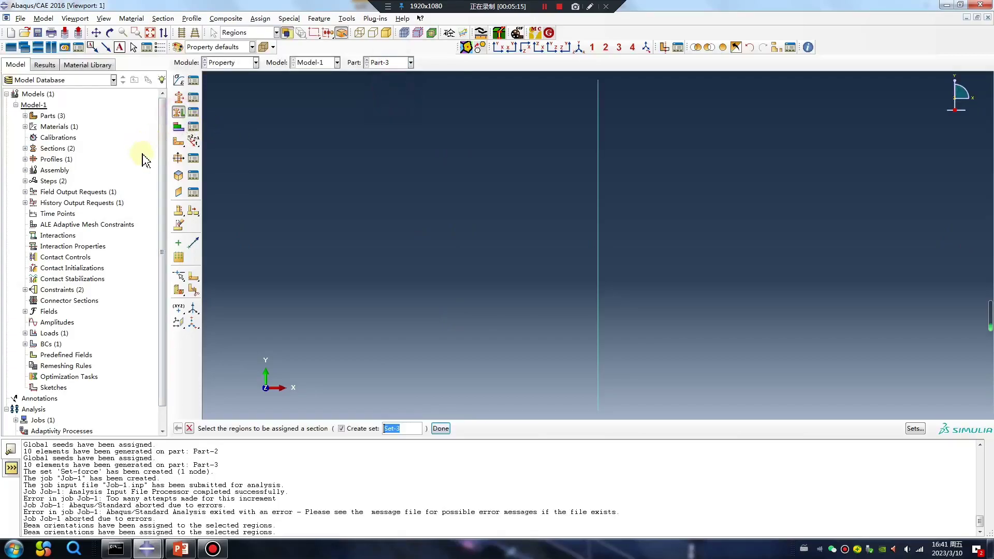
pyautogui.moveTo(521, 179); pyautogui.dragTo(713, 313)
pyautogui.middleClick(713, 314)
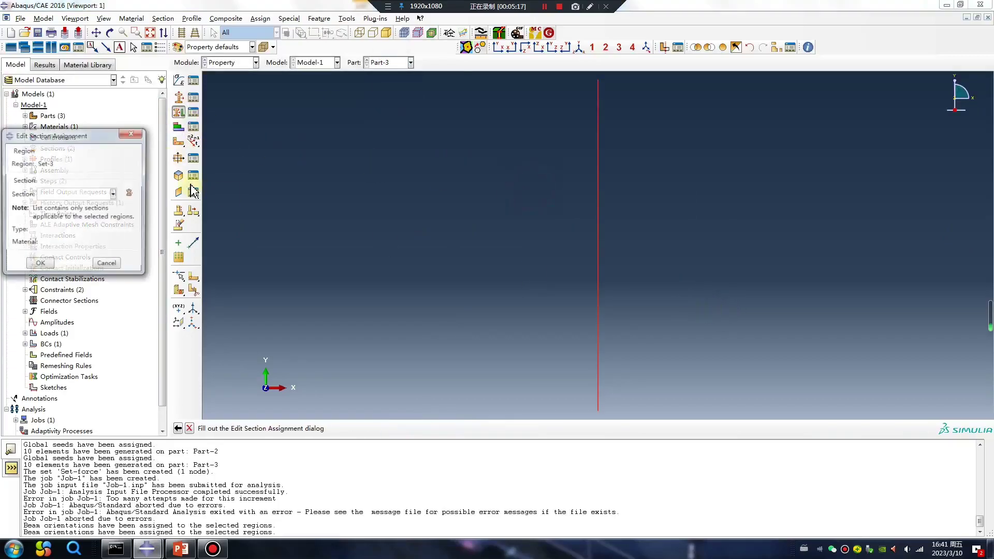
pyautogui.click(133, 133)
pyautogui.click(107, 219)
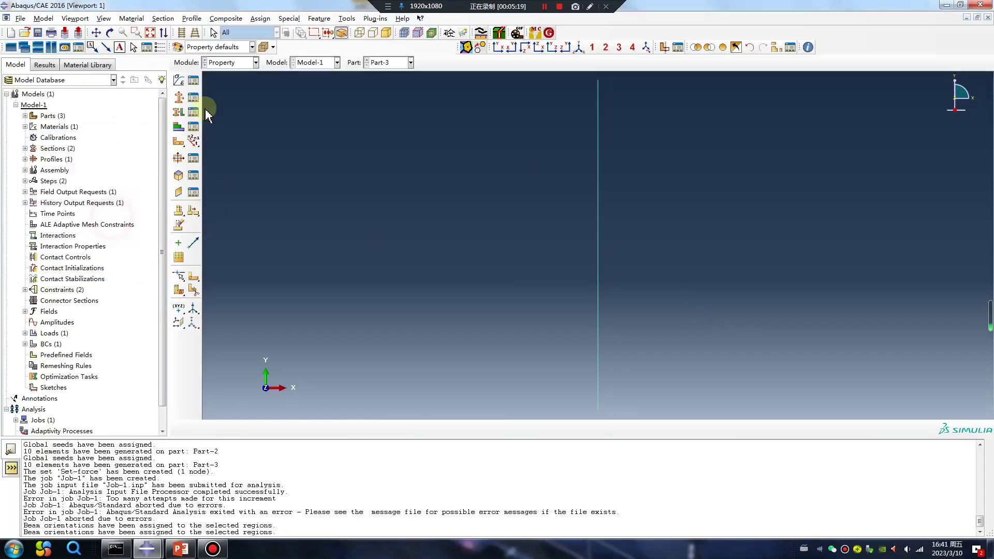
pyautogui.click(193, 114)
pyautogui.click(160, 260)
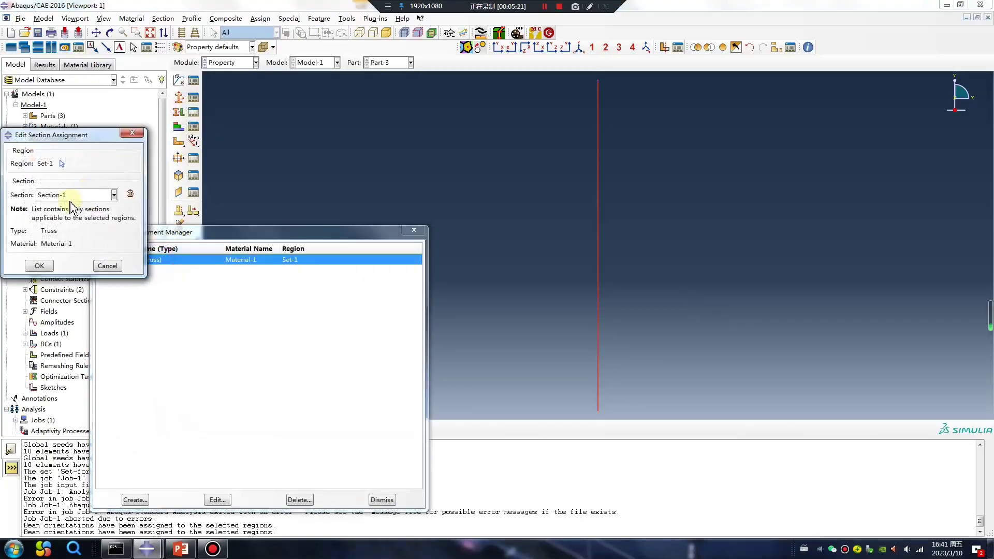
pyautogui.click(67, 196)
pyautogui.click(38, 266)
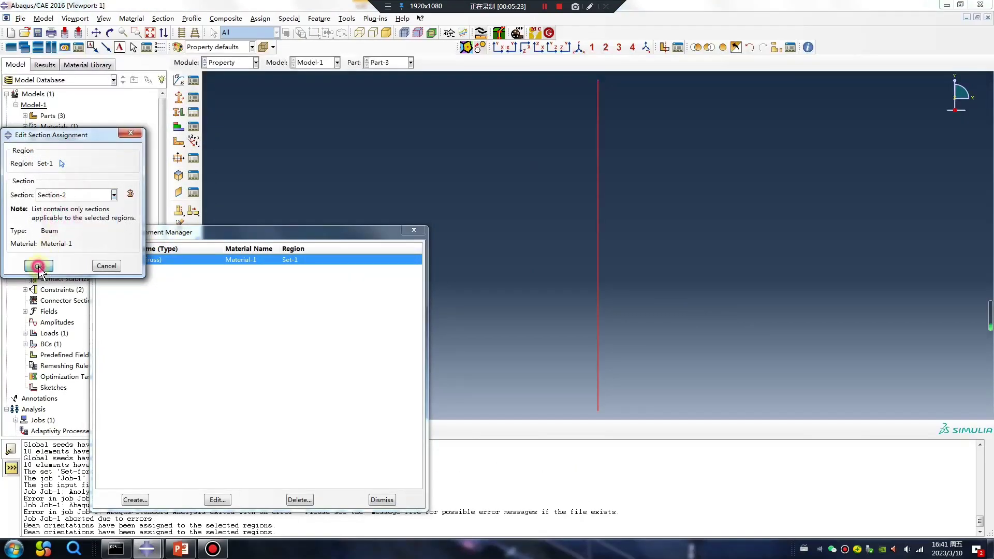
pyautogui.click(415, 229)
# - Assign a beam orientation with default n1 to Part-3's vertical beam
pyautogui.click(194, 142)
pyautogui.click(598, 280)
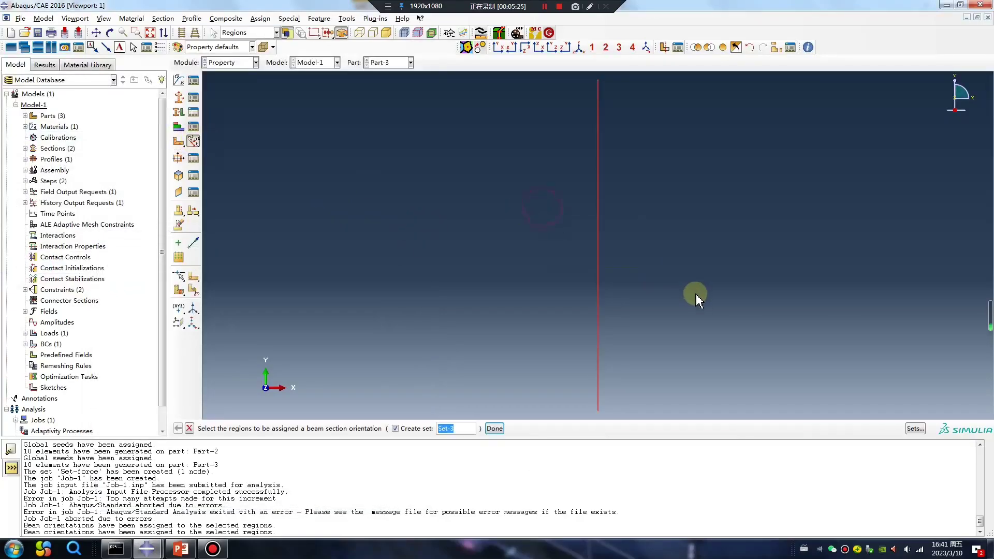
pyautogui.middleClick(480, 292)
pyautogui.press('Return')
pyautogui.middleClick(534, 297)
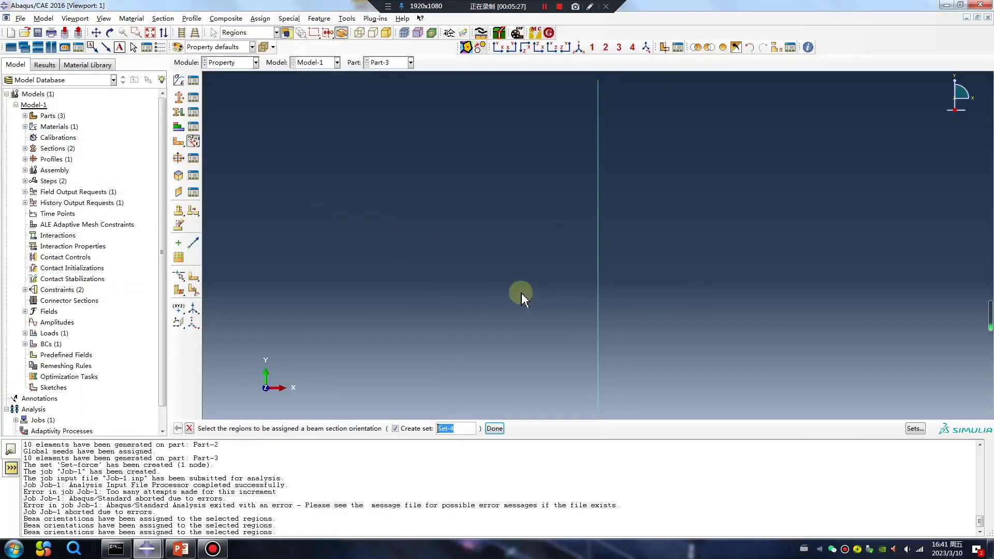
pyautogui.click(233, 63)
# - Assign the Beam element family (B31) to Part-1's line in the Mesh module
pyautogui.click(225, 140)
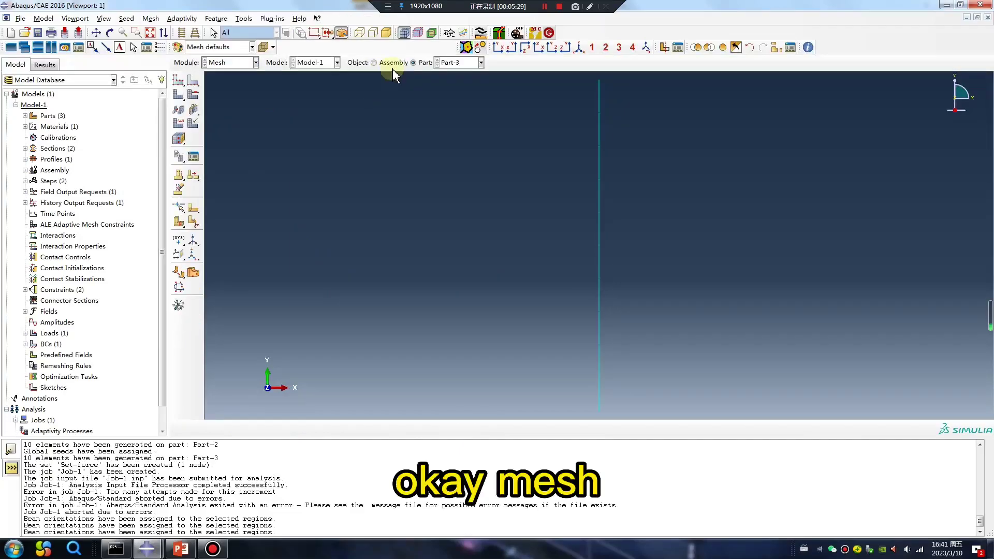
pyautogui.click(475, 62)
pyautogui.click(179, 122)
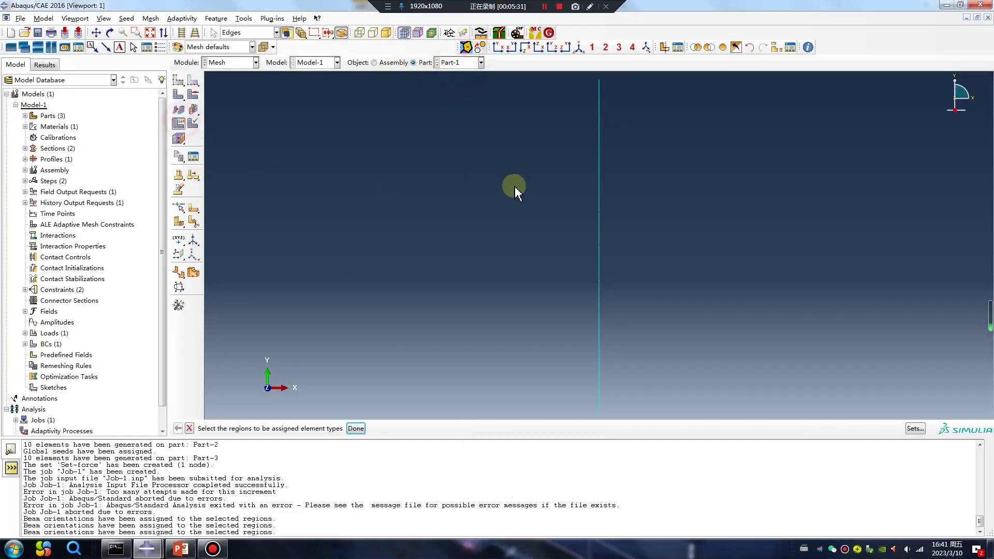
pyautogui.moveTo(515, 189); pyautogui.dragTo(684, 301)
pyautogui.middleClick(683, 299)
pyautogui.click(569, 253)
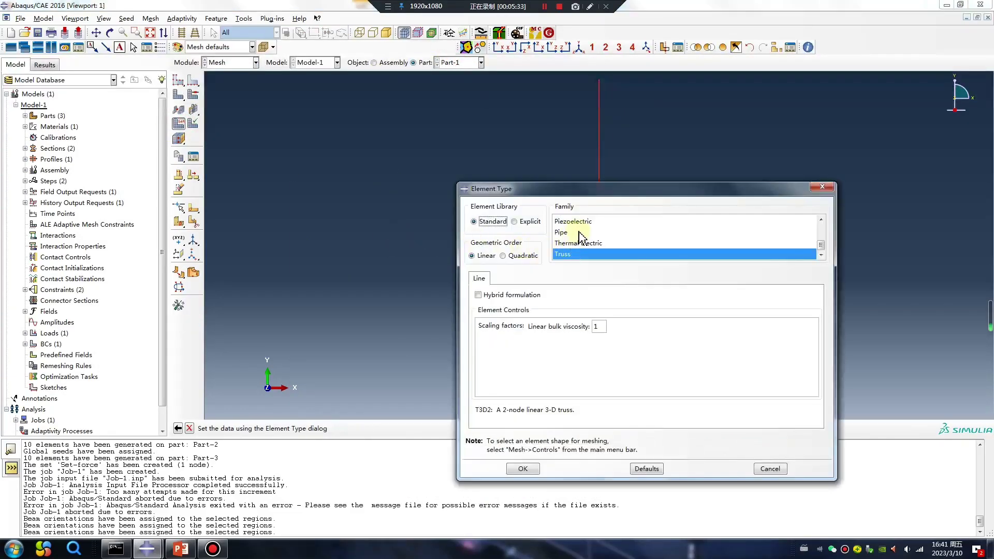
pyautogui.scroll(3, 579, 237)
pyautogui.scroll(1, 575, 238)
pyautogui.click(565, 232)
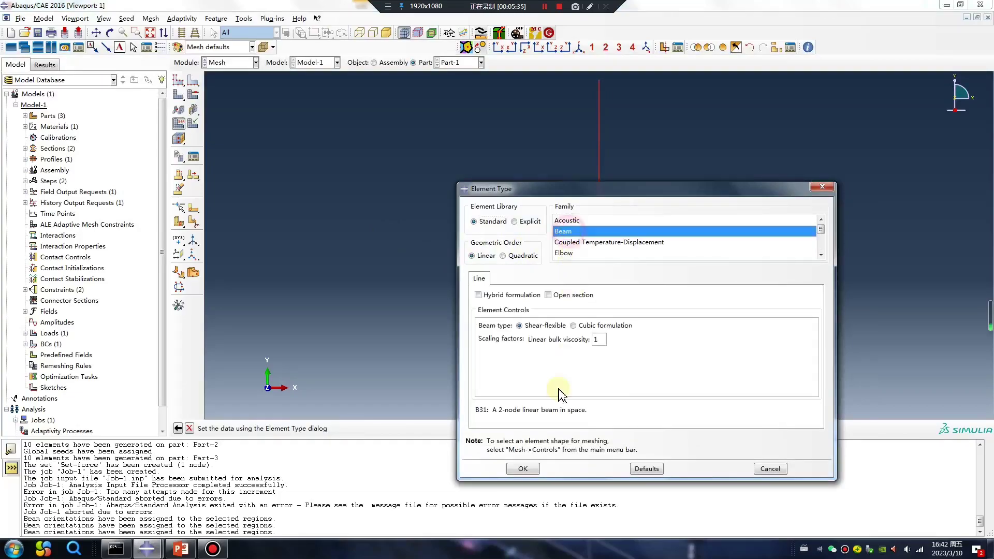
pyautogui.click(523, 469)
# - Assign B31 beam elements to Part-2's line and Part-3's vertical line as well
pyautogui.click(481, 62)
pyautogui.click(454, 84)
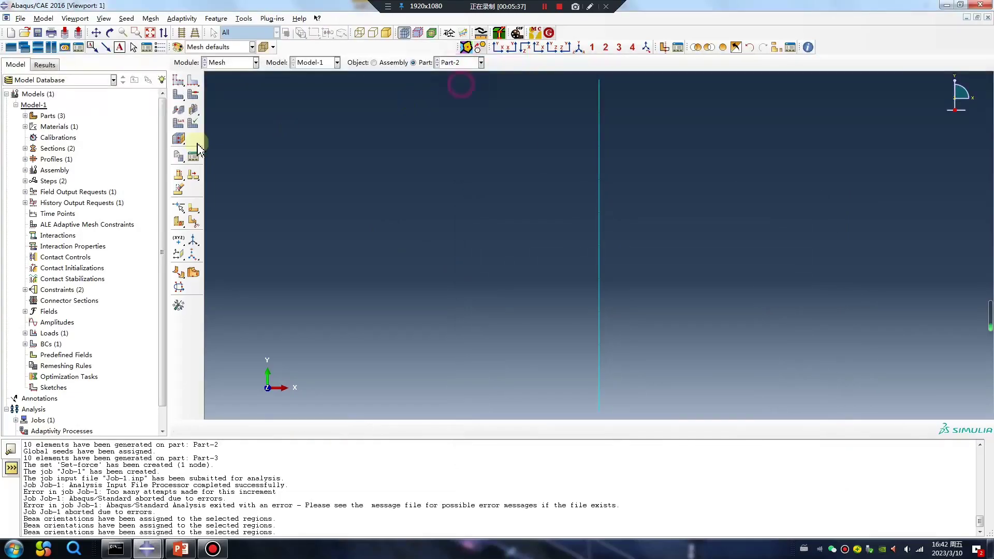
pyautogui.moveTo(447, 250); pyautogui.dragTo(652, 315)
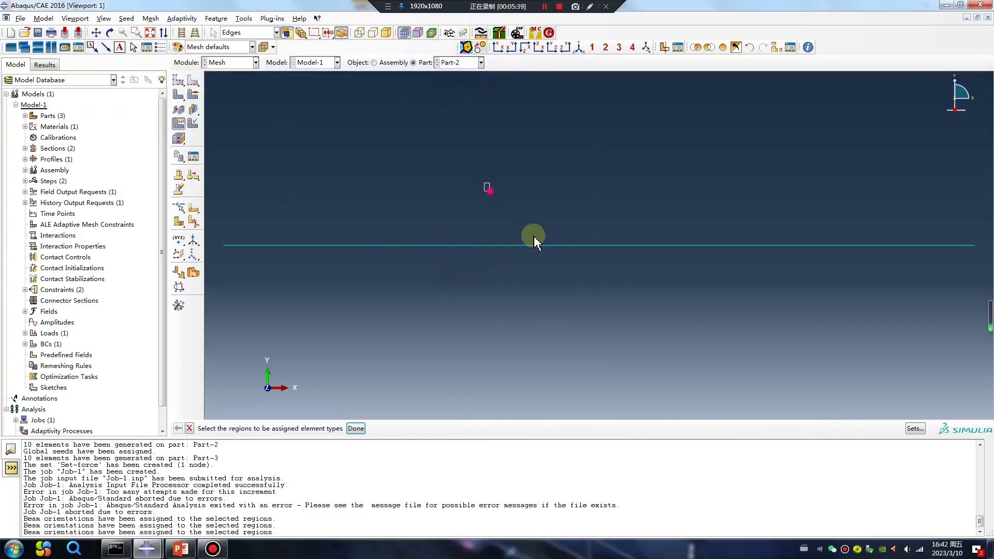
pyautogui.middleClick(660, 338)
pyautogui.click(564, 232)
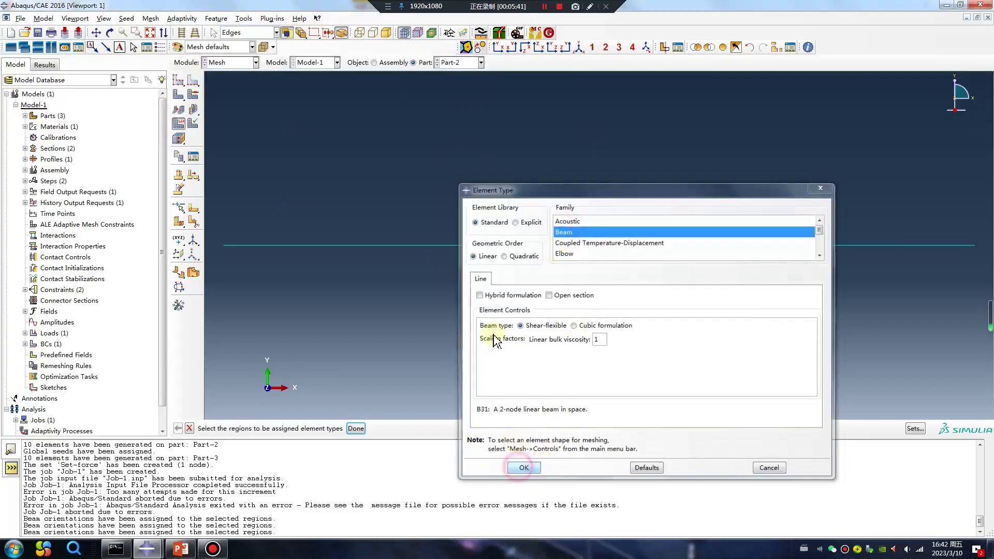
pyautogui.click(523, 468)
pyautogui.click(481, 62)
pyautogui.click(459, 96)
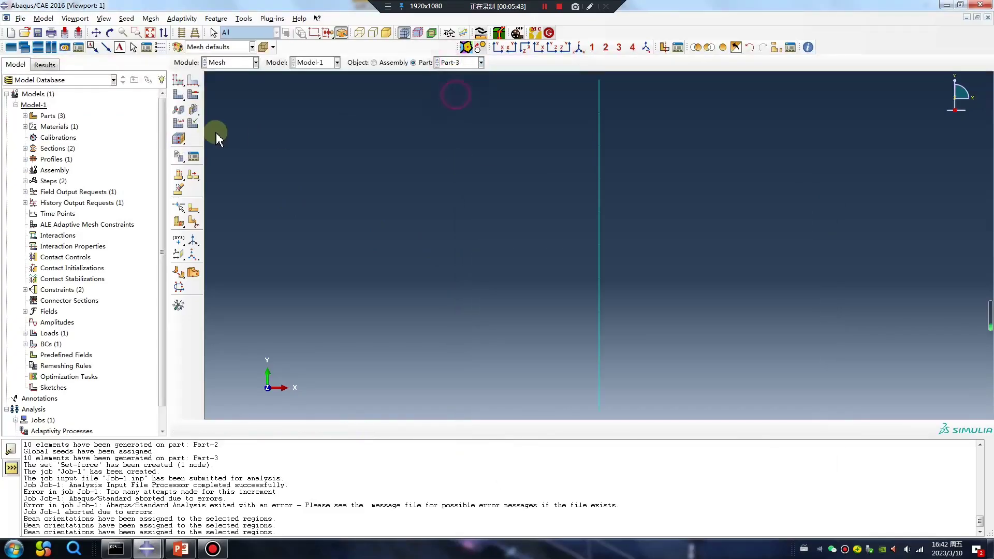
pyautogui.click(179, 123)
pyautogui.moveTo(522, 211); pyautogui.dragTo(688, 303)
pyautogui.middleClick(687, 303)
pyautogui.click(564, 232)
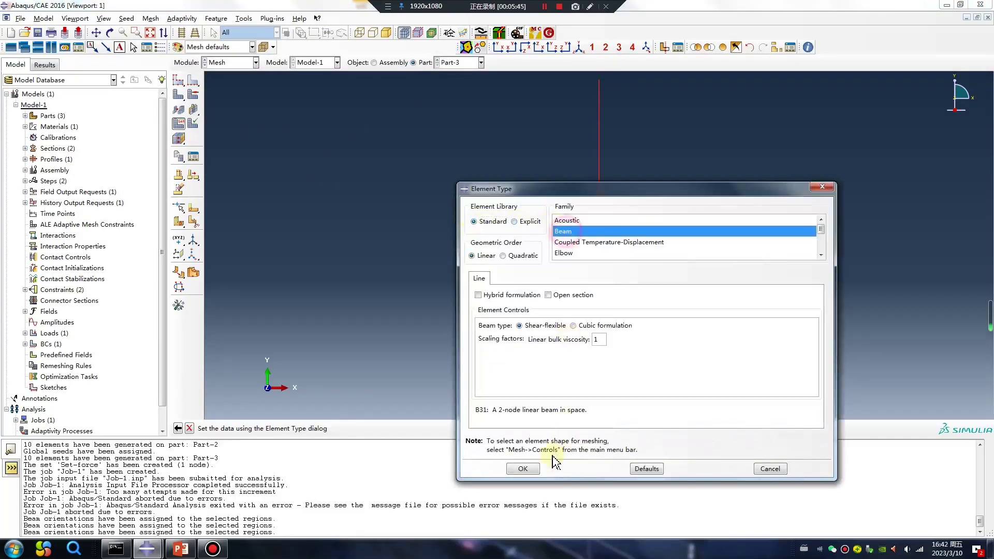
pyautogui.click(527, 463)
# - Save the model database as 6.cae
pyautogui.click(39, 32)
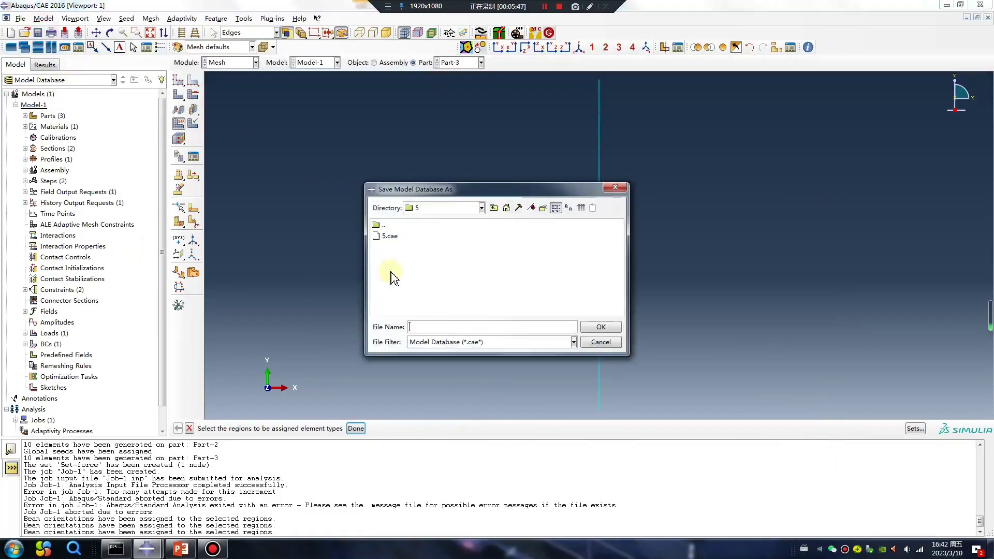
pyautogui.write('6')
pyautogui.press('Return')
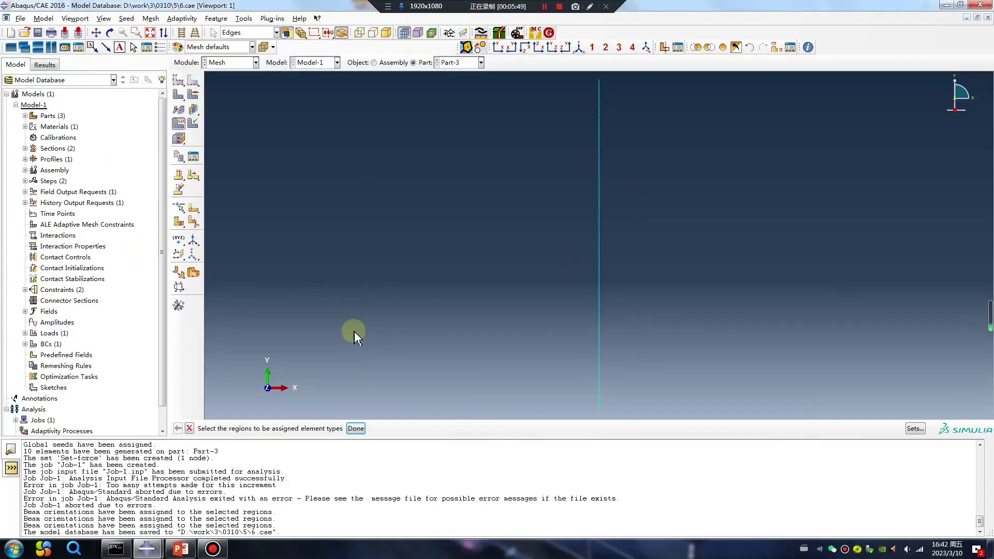
pyautogui.click(233, 64)
# - Create Job-2 with multiple-processor parallelization enabled
pyautogui.click(224, 164)
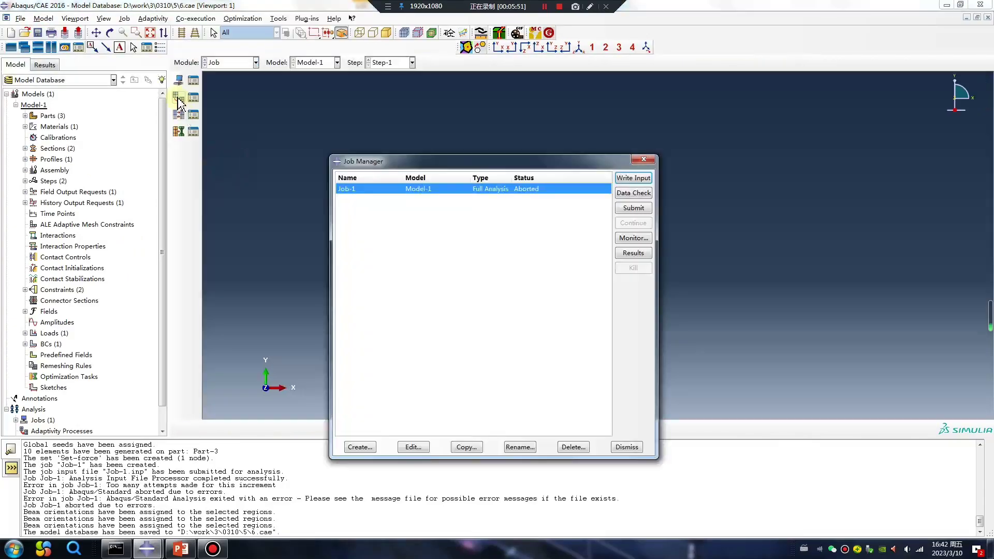
pyautogui.click(359, 447)
pyautogui.click(393, 391)
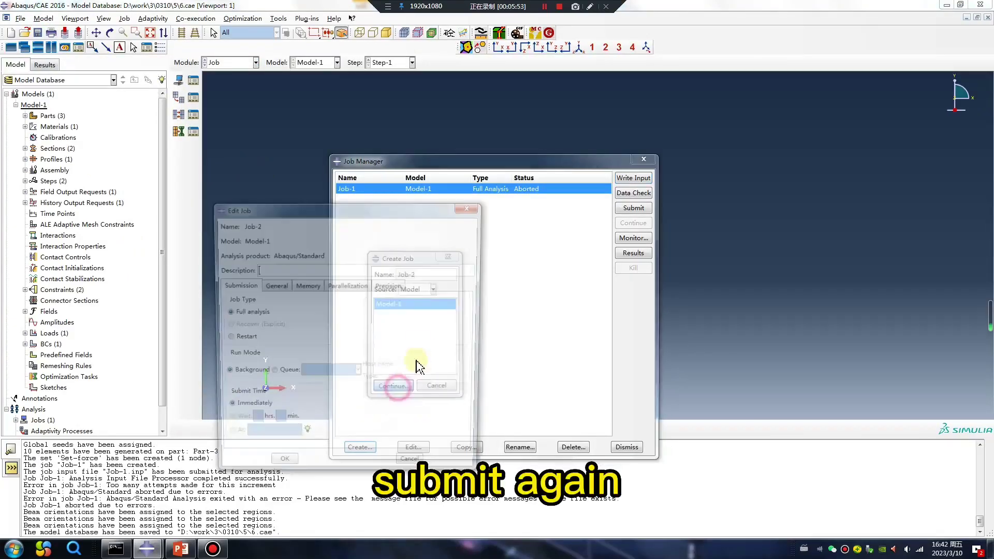
pyautogui.click(347, 287)
pyautogui.click(225, 300)
pyautogui.click(280, 470)
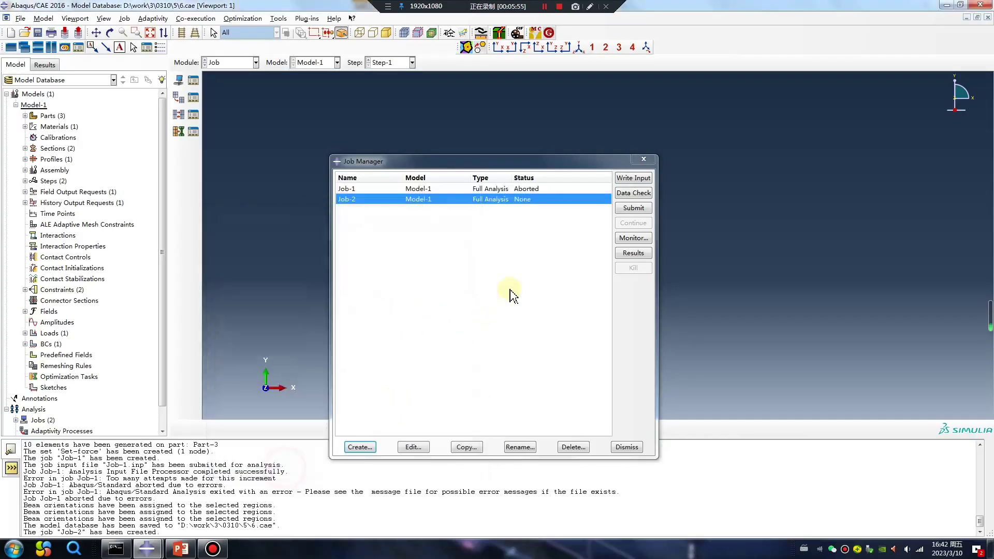
# - Submit Job-2, let it complete, and load its Mises stress results
pyautogui.click(636, 209)
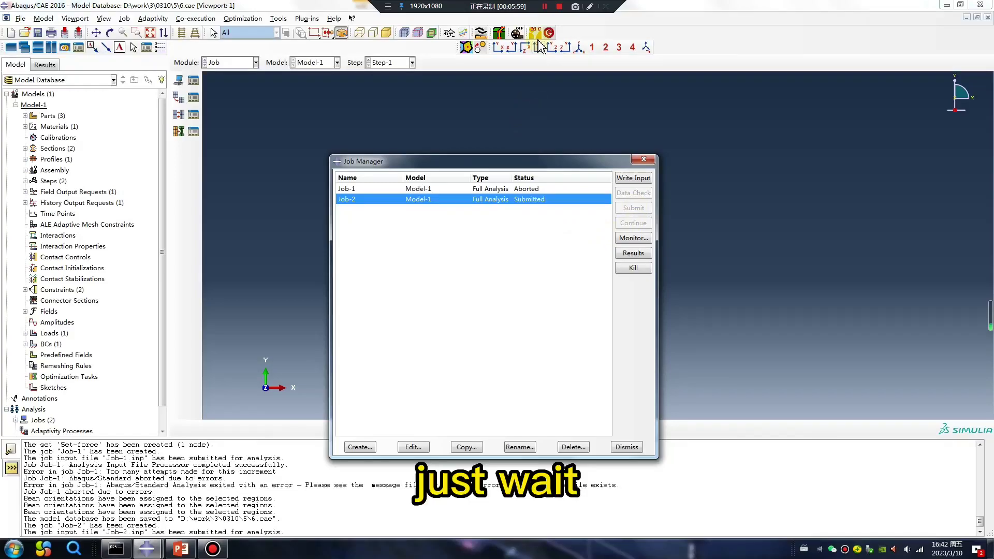
pyautogui.click(544, 8)
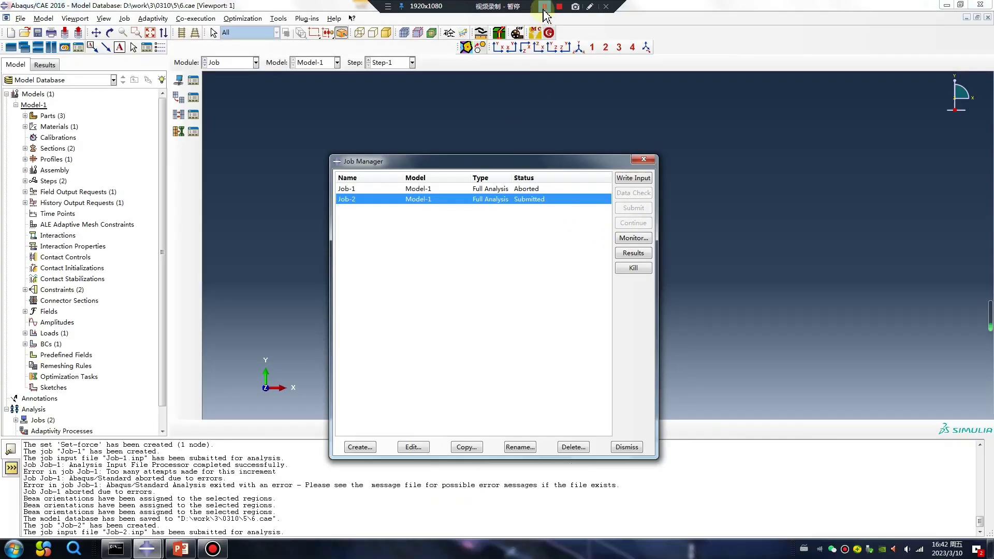
pyautogui.click(625, 256)
# - Turn off Render beam profiles in ODB Display Options so the frame shows as thin lines
pyautogui.click(179, 130)
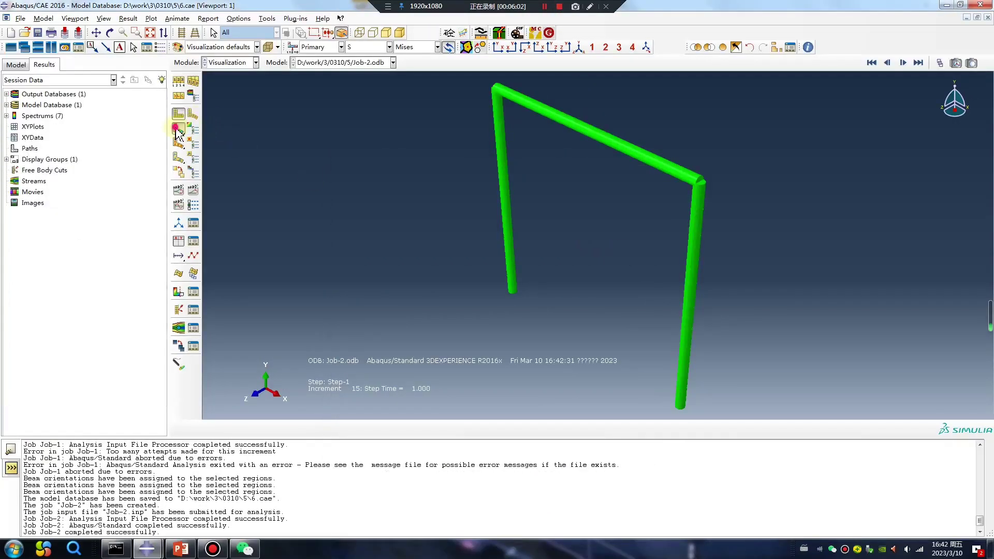
pyautogui.click(103, 18)
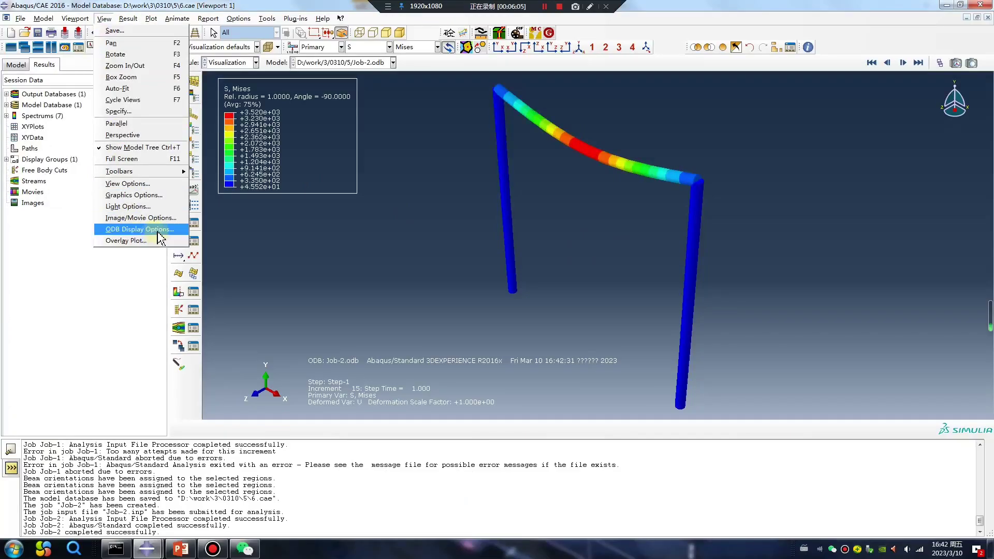
pyautogui.click(159, 231)
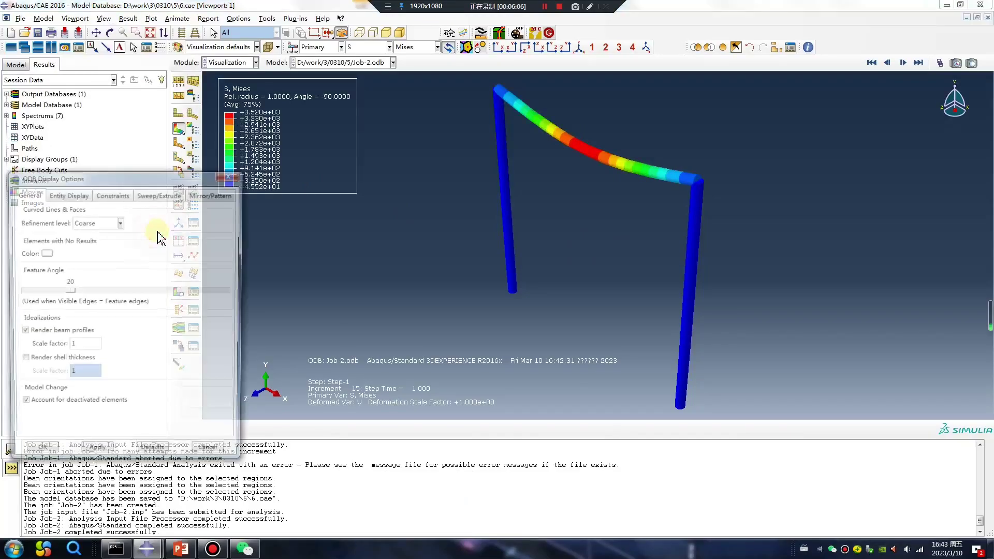
pyautogui.click(22, 332)
pyautogui.click(95, 456)
pyautogui.click(38, 456)
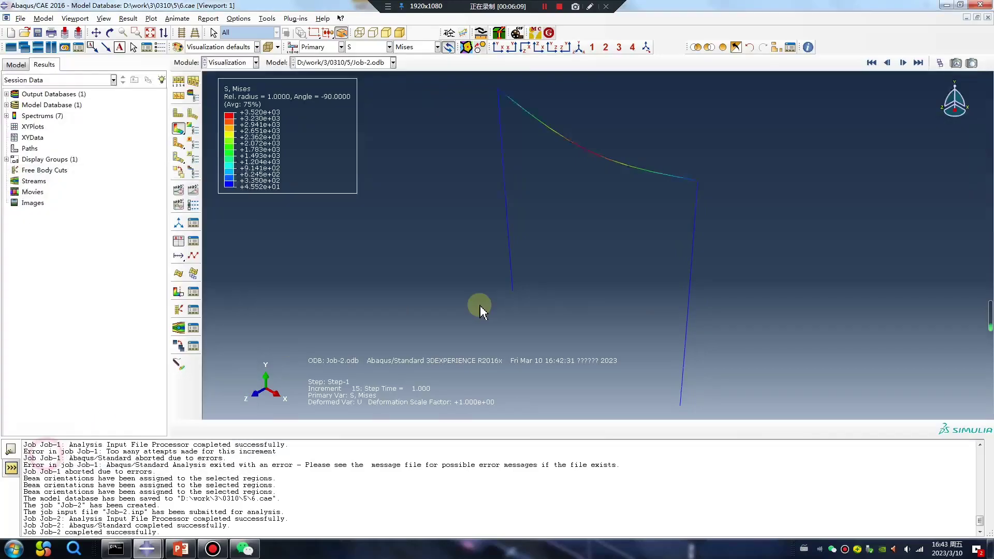
# - Rotate the frame, animate the deformation, and stop on the final bent-beam frame
pyautogui.keyDown('ctrl'); pyautogui.keyDown('alt'); pyautogui.moveTo(629, 280); pyautogui.dragTo(732, 226); pyautogui.keyUp('alt'); pyautogui.keyUp('ctrl')
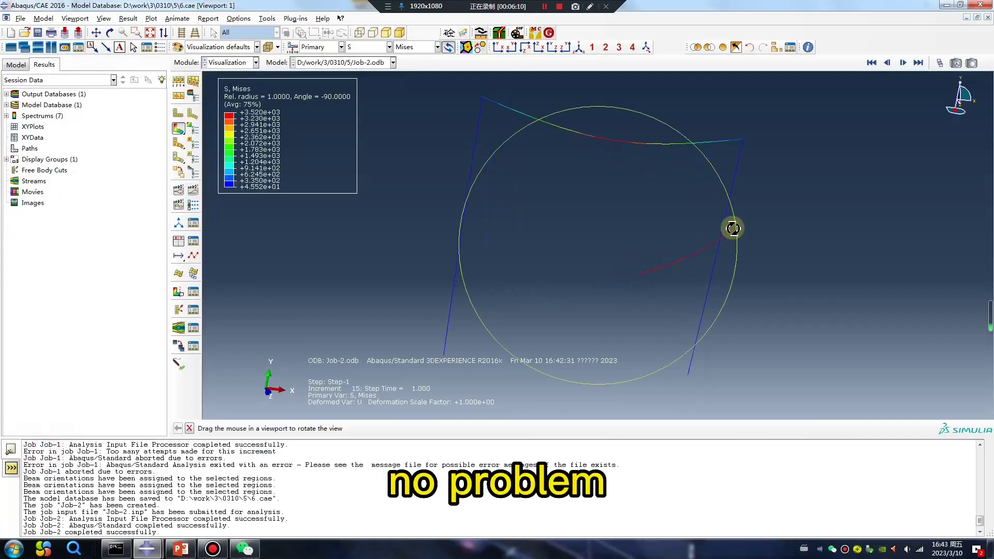
pyautogui.click(194, 192)
pyautogui.click(194, 194)
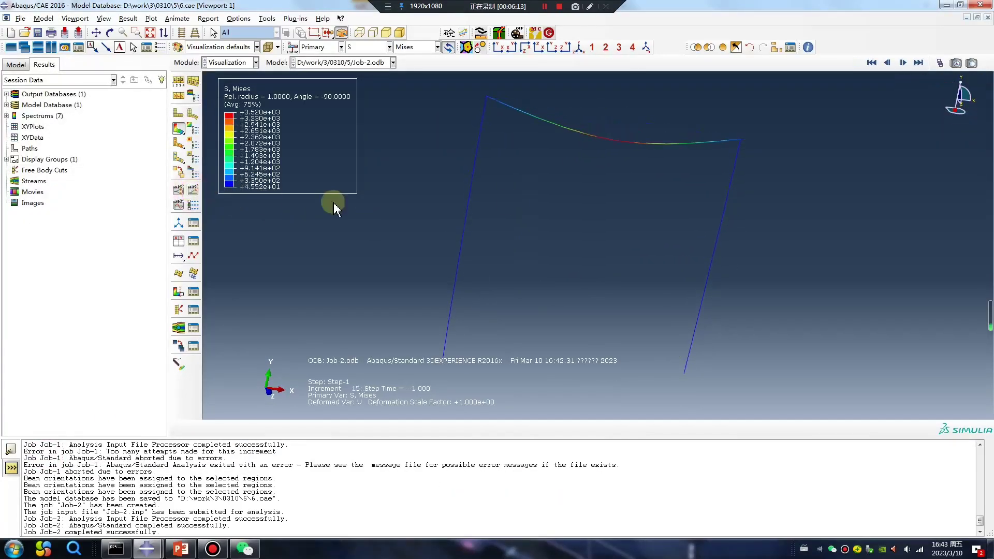
pyautogui.keyDown('ctrl'); pyautogui.keyDown('alt'); pyautogui.moveTo(599, 195); pyautogui.dragTo(526, 260); pyautogui.keyUp('alt'); pyautogui.keyUp('ctrl')
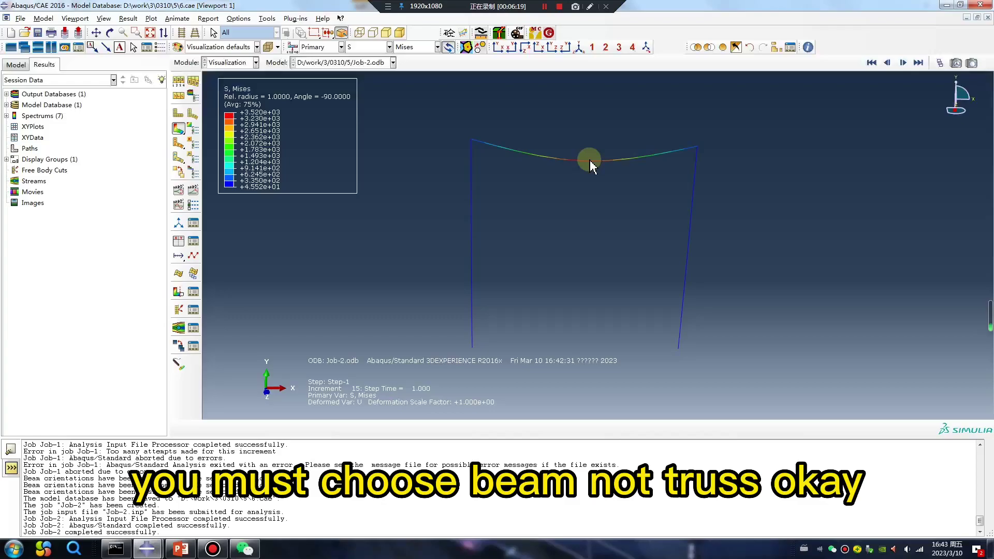
# - Review Step-1's static settings with Nlgeom on in the Step Manager and close without changes
pyautogui.click(230, 62)
pyautogui.click(220, 102)
pyautogui.click(195, 82)
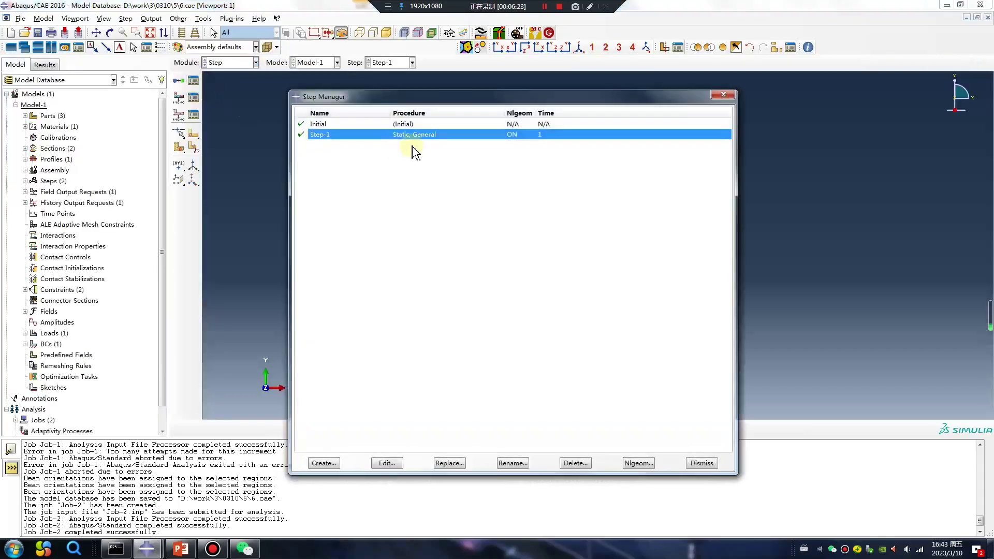
pyautogui.doubleClick(429, 137)
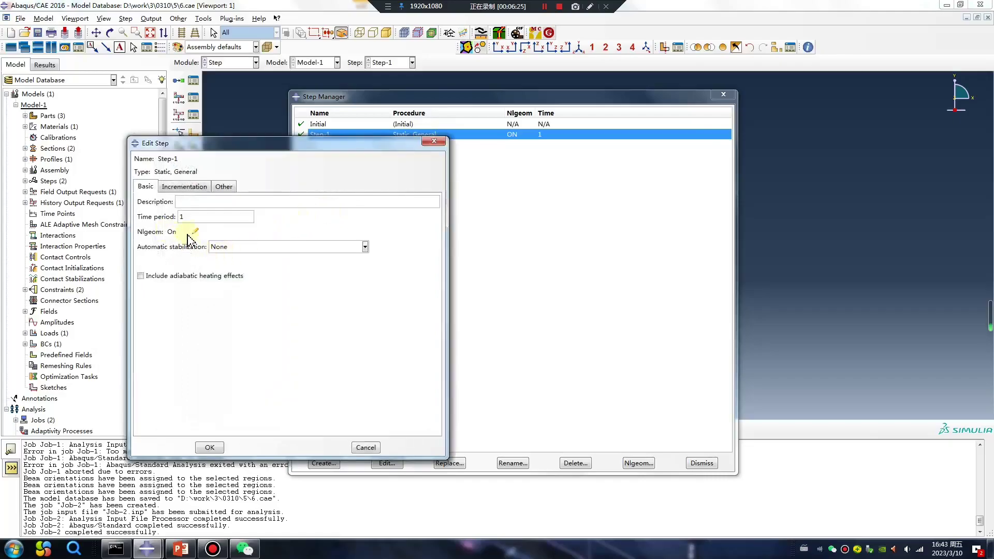
pyautogui.click(434, 141)
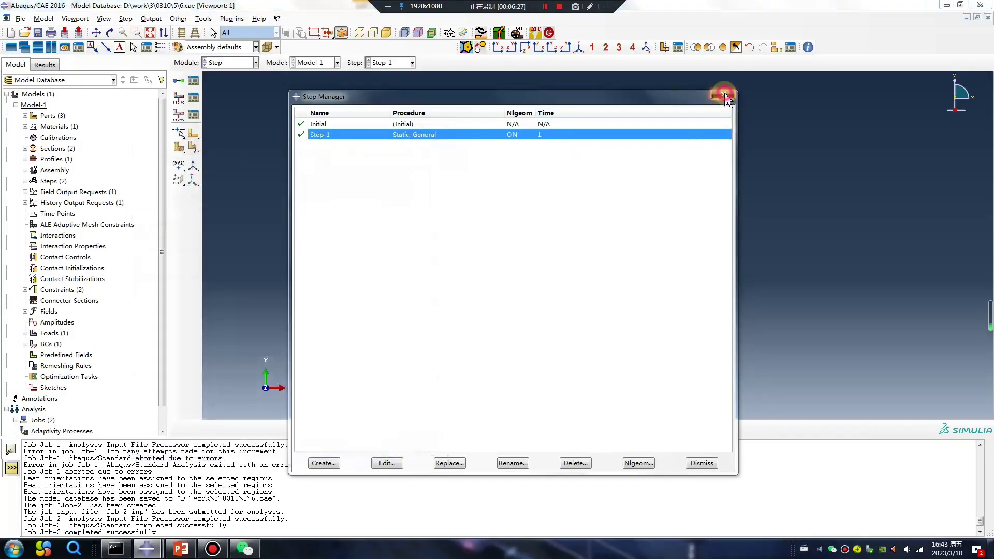
pyautogui.click(723, 95)
# - Bring PowerPoint forward and move through the WeChat contact slide to the Advertising Time slide
pyautogui.click(181, 551)
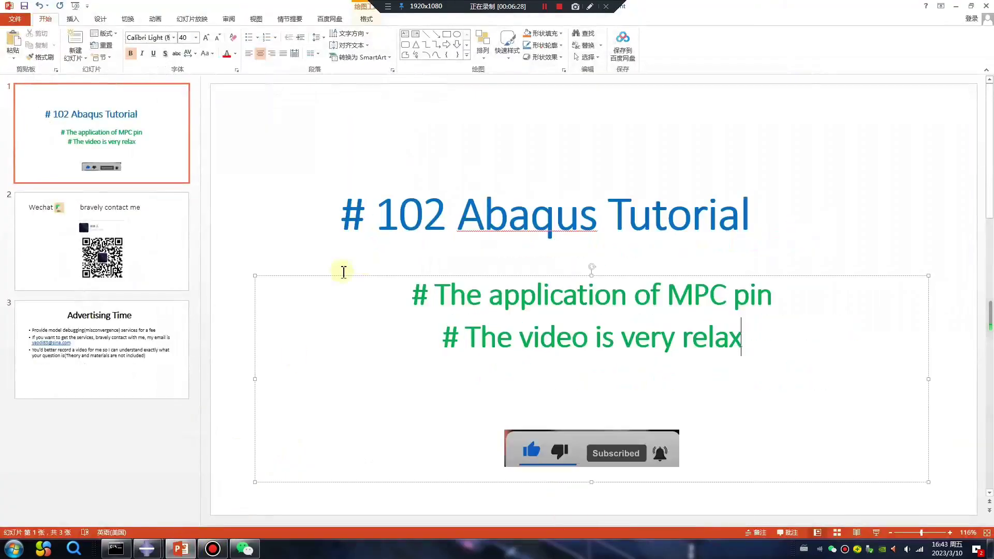
pyautogui.click(120, 264)
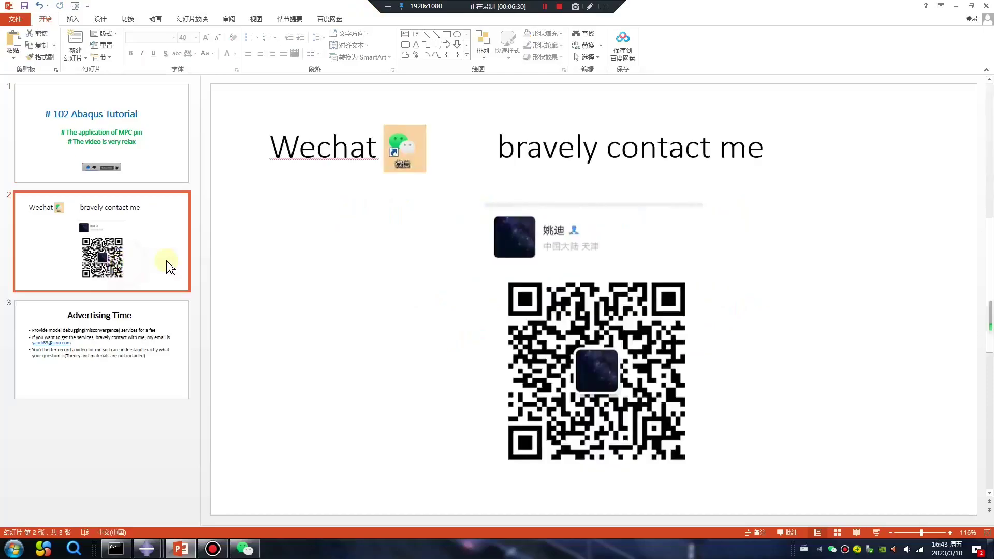
pyautogui.click(177, 339)
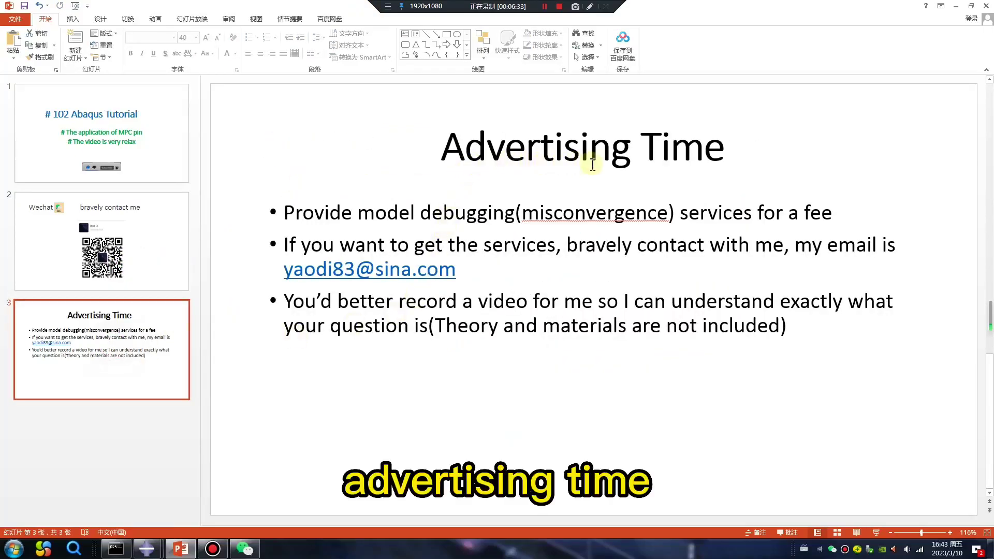